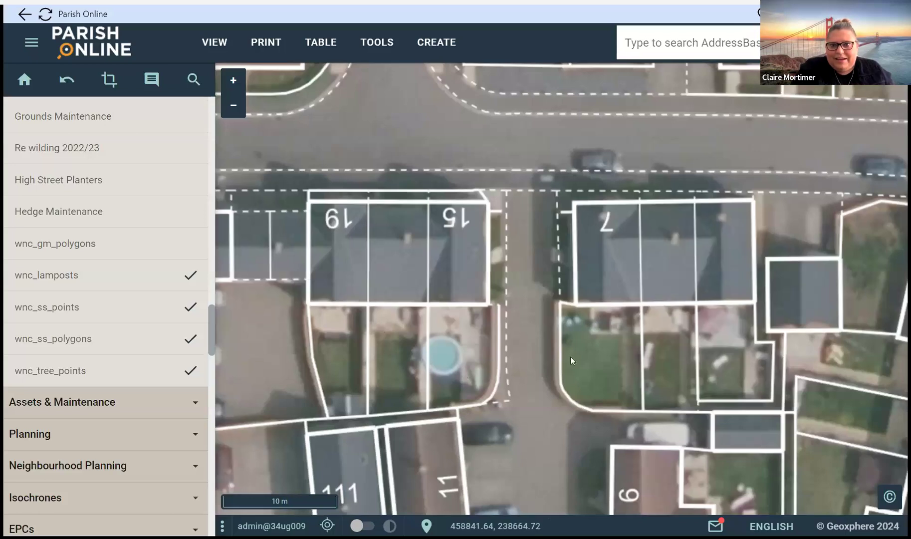
- Show the whole town on the map and find the Asset Mapping Project (AMP) layer in the layer list
left_click(234, 106)
left_click(233, 106)
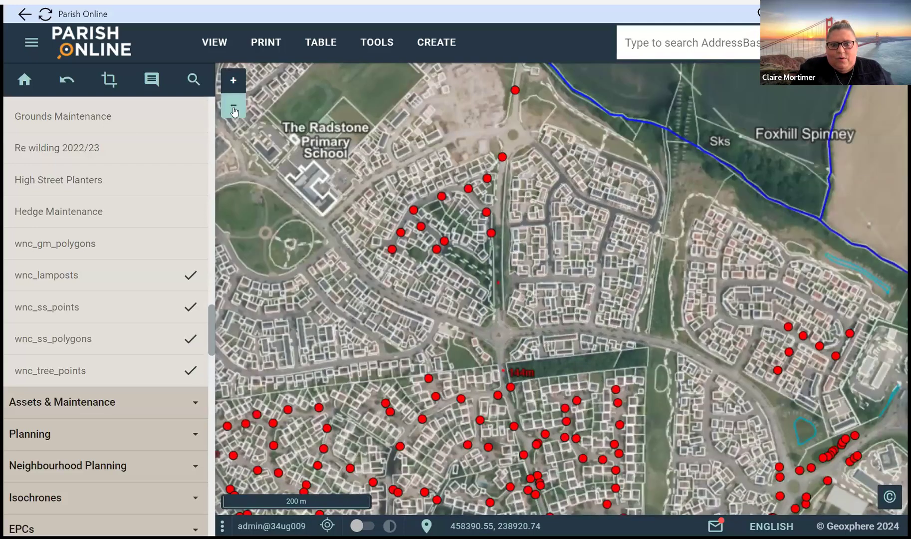
left_click(233, 106)
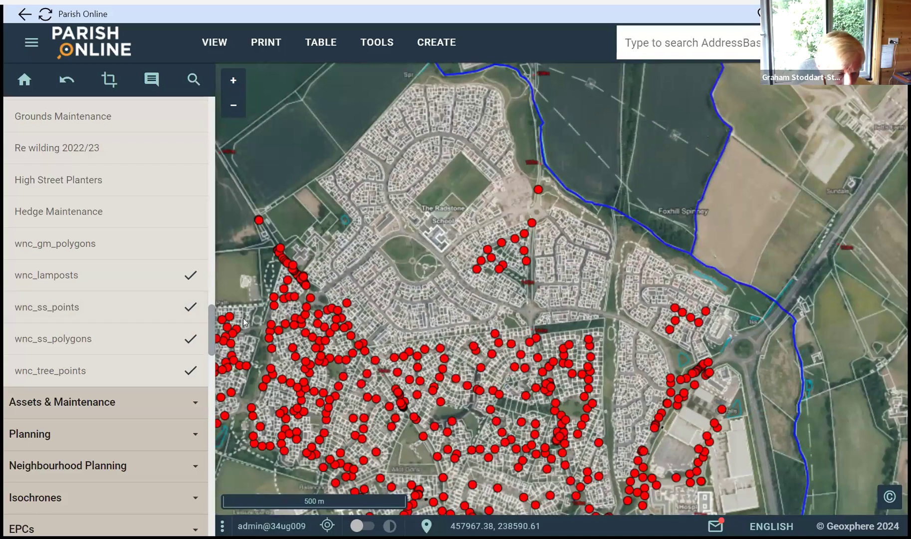
left_click_drag(211, 339, 204, 368)
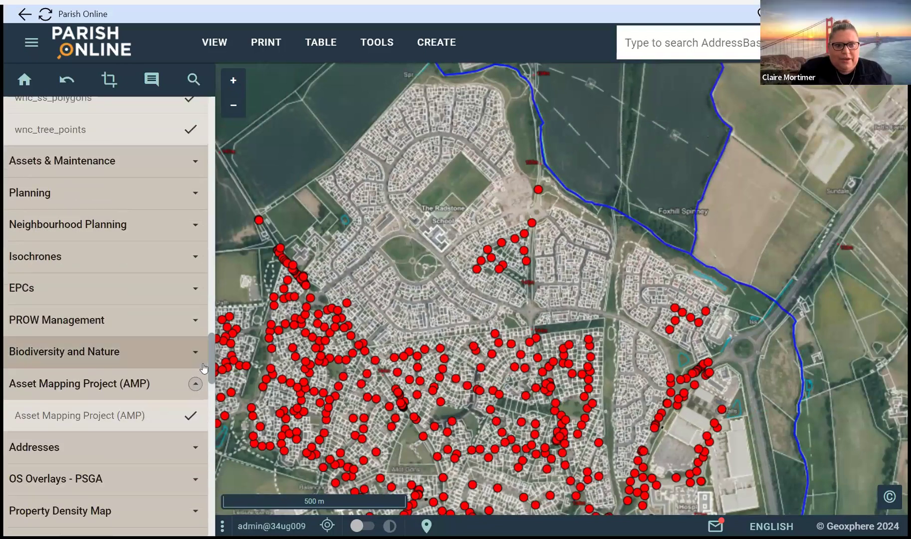
mouse_move(104, 422)
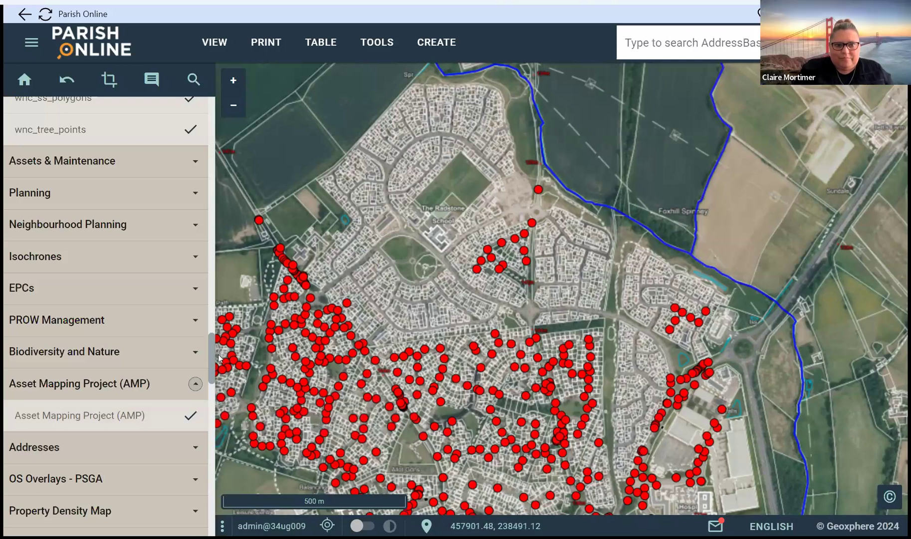
left_click_drag(216, 360, 338, 336)
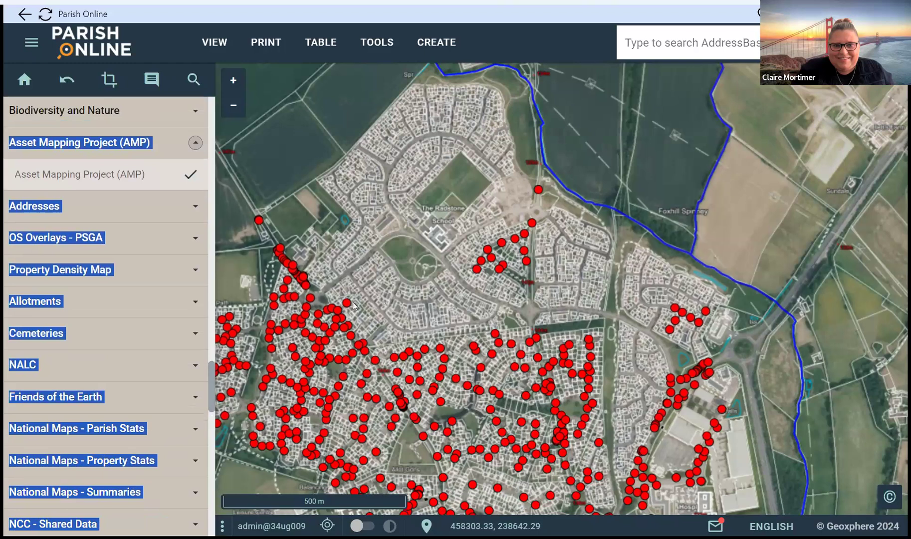
left_click(229, 366)
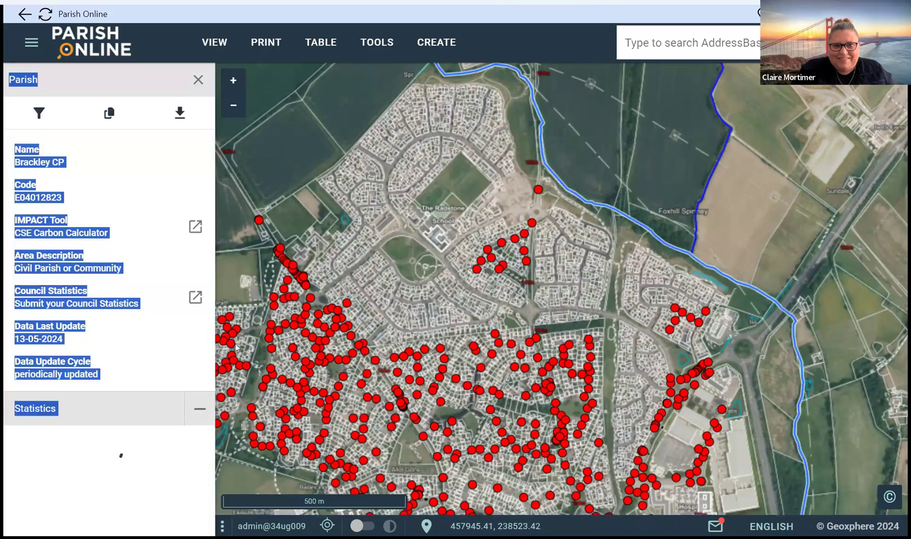
left_click(196, 80)
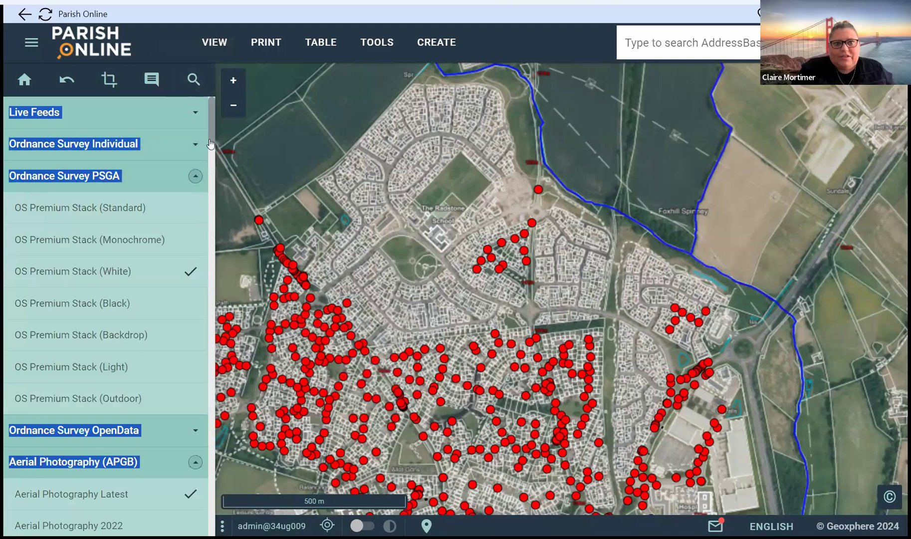
- Expand the Assets & Maintenance collection to look at its layers, and collapse it again
left_click_drag(210, 145, 204, 362)
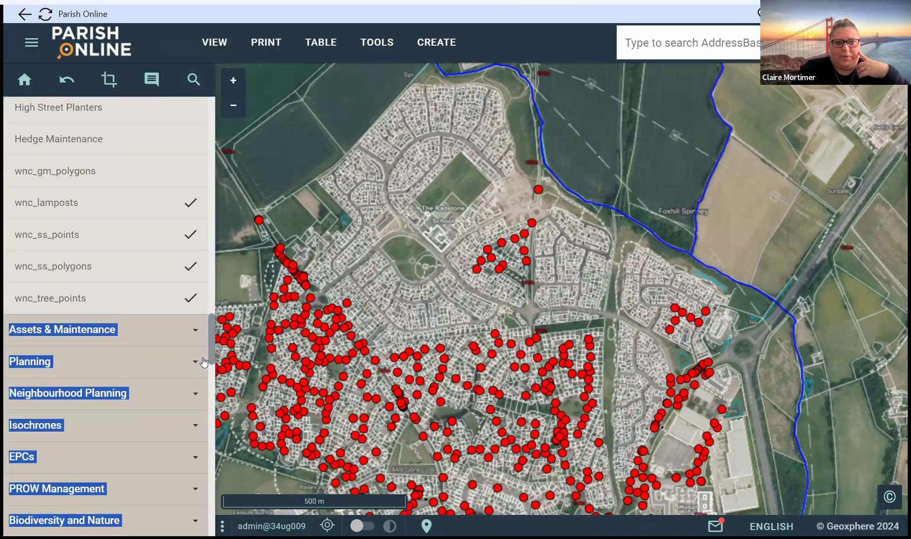
scroll(207, 367, "up", 1)
left_click(162, 369)
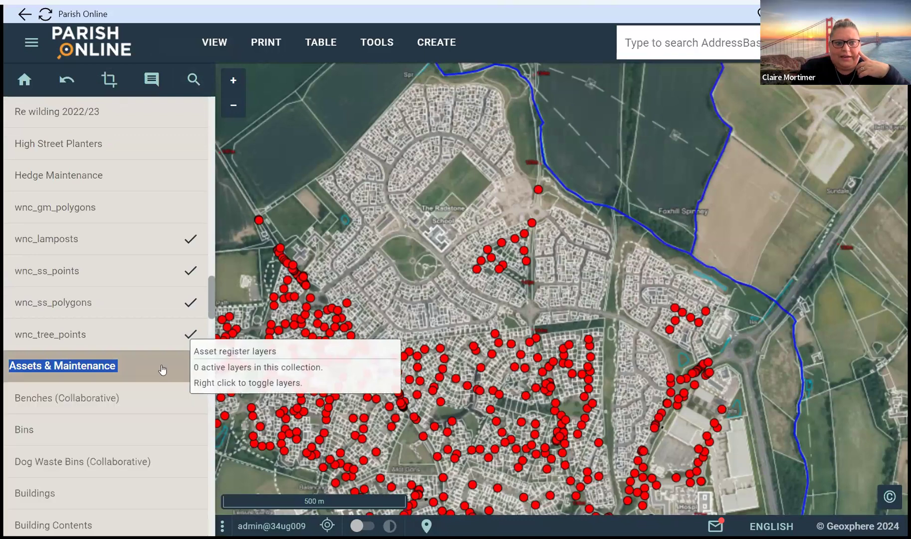
left_click(192, 368)
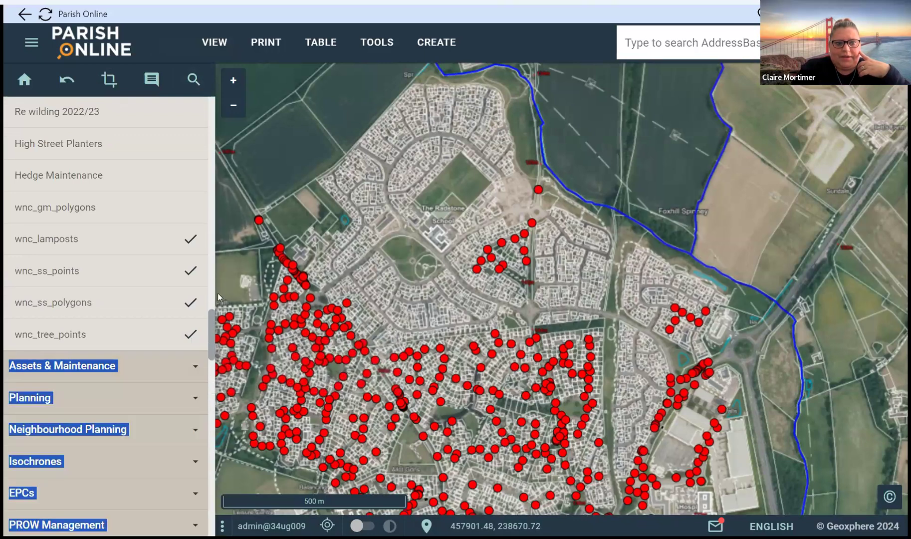
left_click_drag(217, 340, 216, 381)
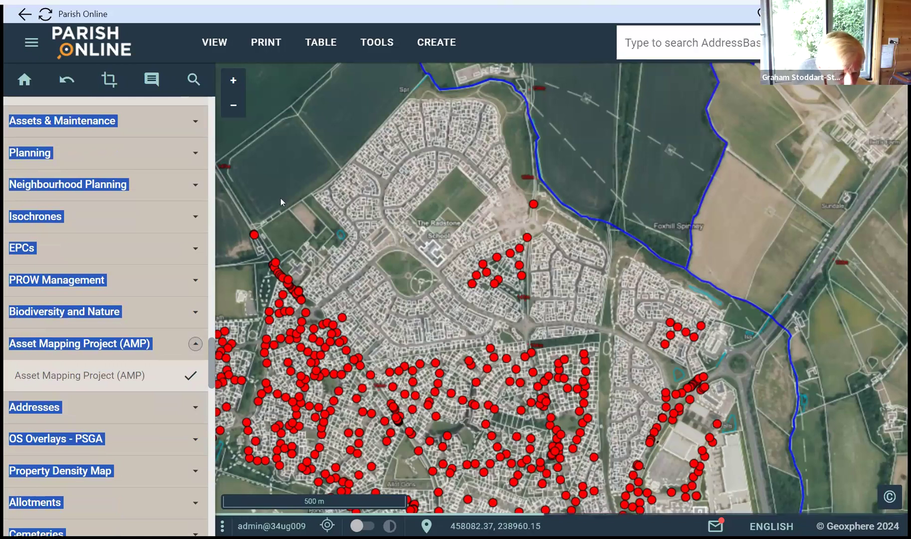
left_click(222, 344)
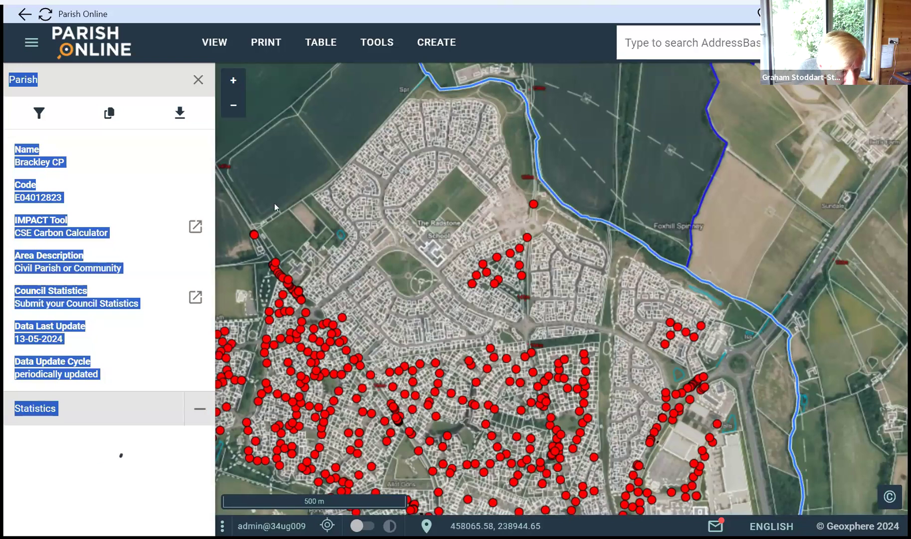
left_click(191, 80)
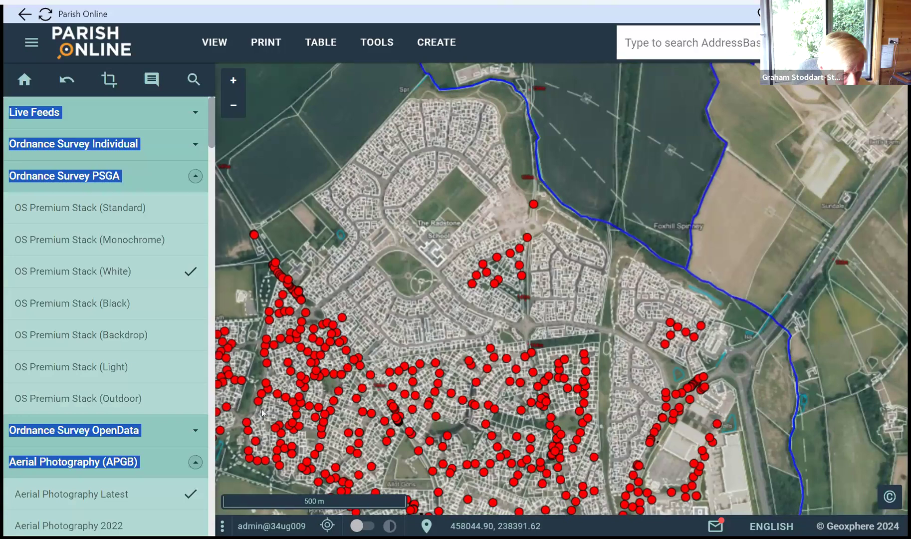
- Go back to the Asset Mapping Project (AMP) collection in the layer list and inspect its layer entry
left_click_drag(211, 151, 219, 360)
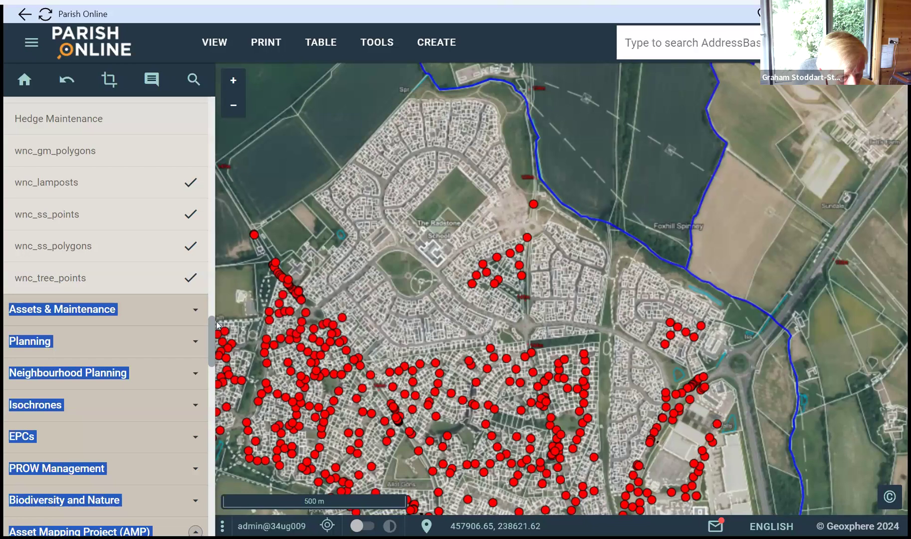
left_click_drag(217, 325, 200, 360)
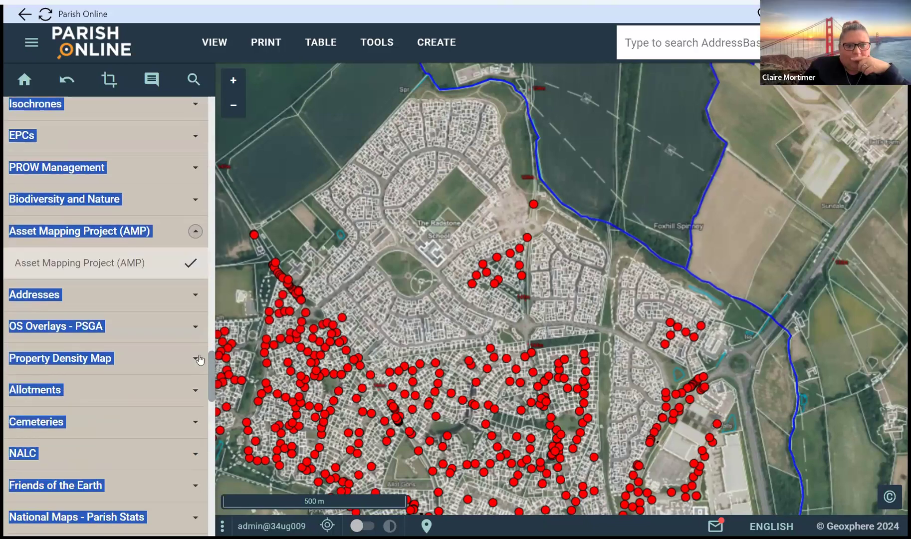
mouse_move(107, 260)
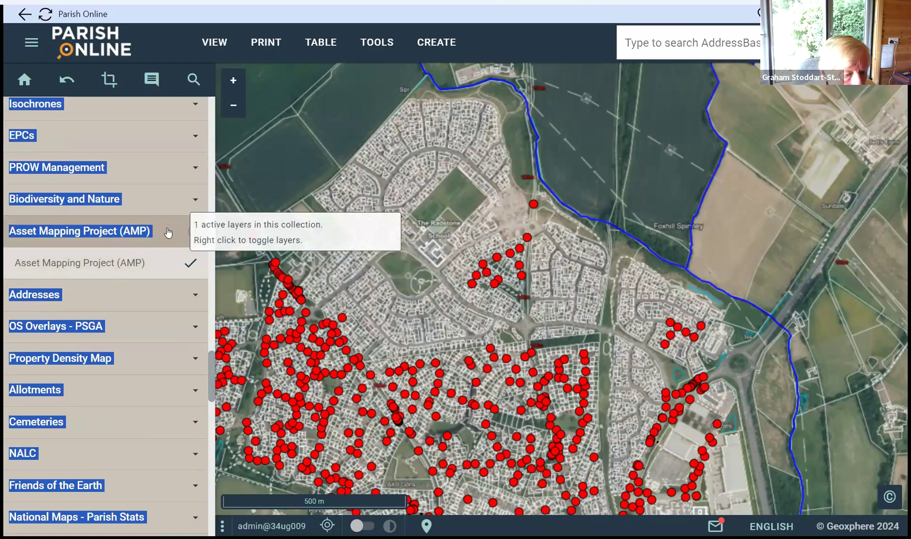
mouse_move(159, 263)
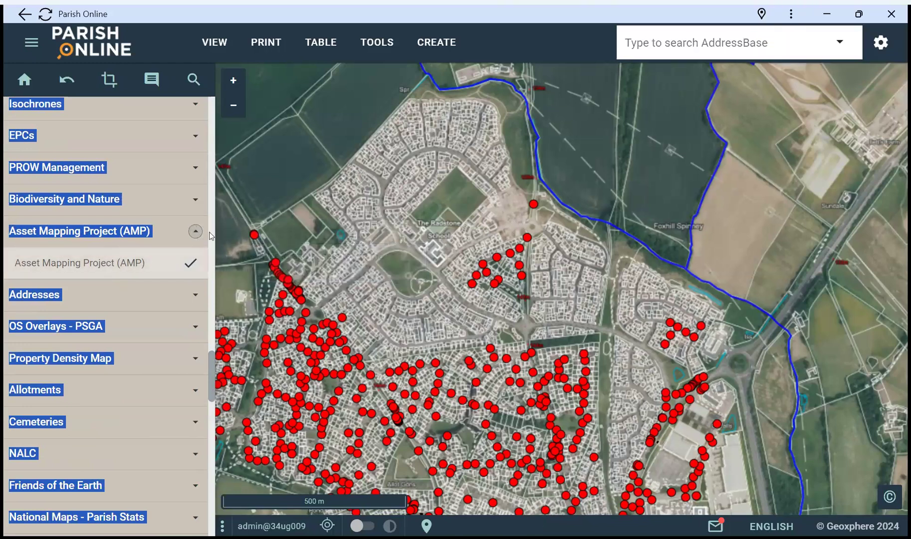
- Open the organisation's administration area and look through the complete My Layers list
scroll(212, 236, "up", 15)
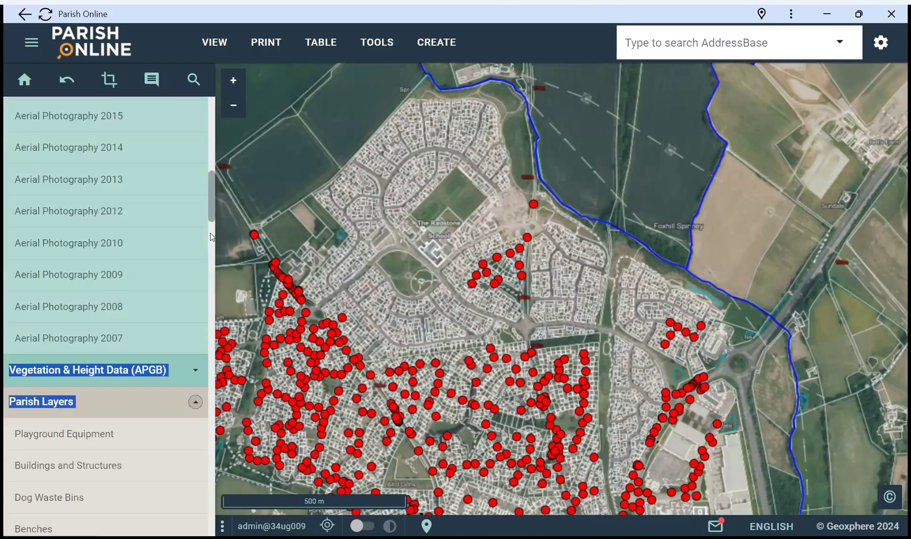
left_click(859, 43)
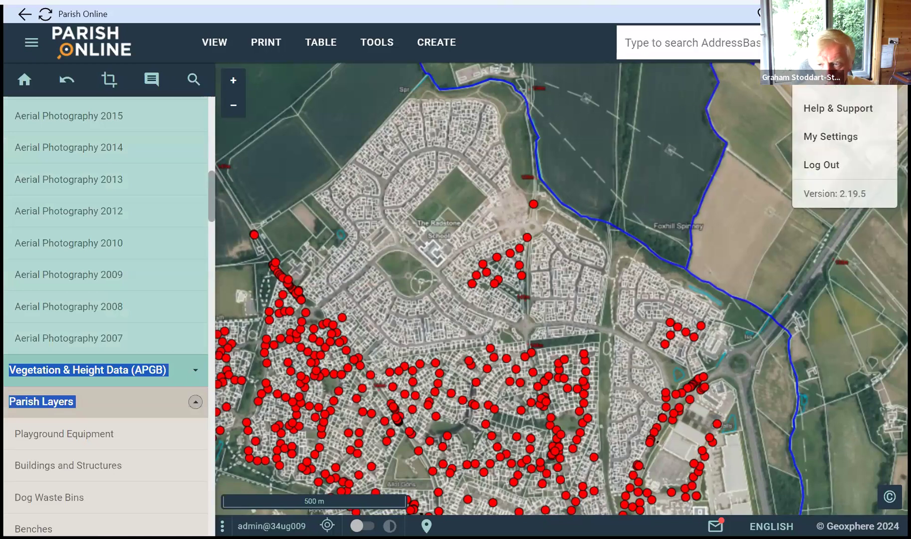
left_click(857, 90)
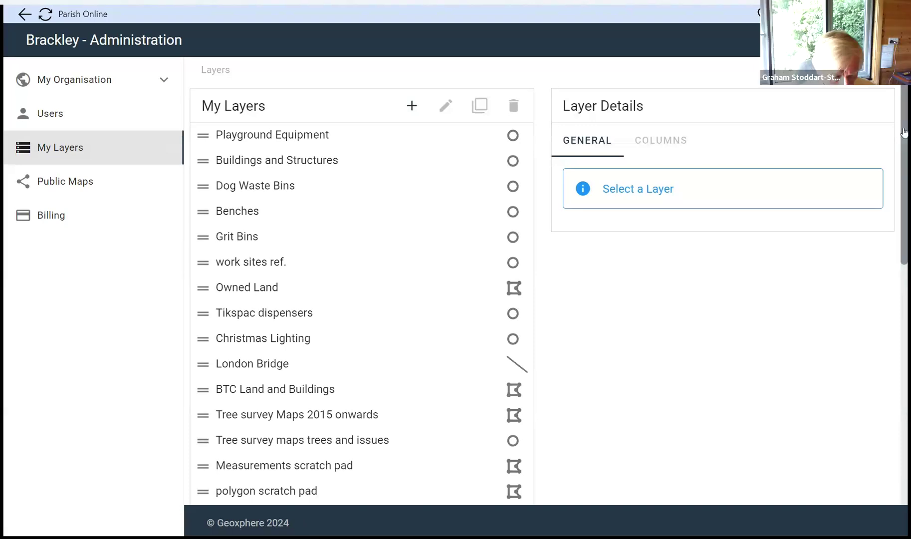
left_click_drag(905, 133, 888, 384)
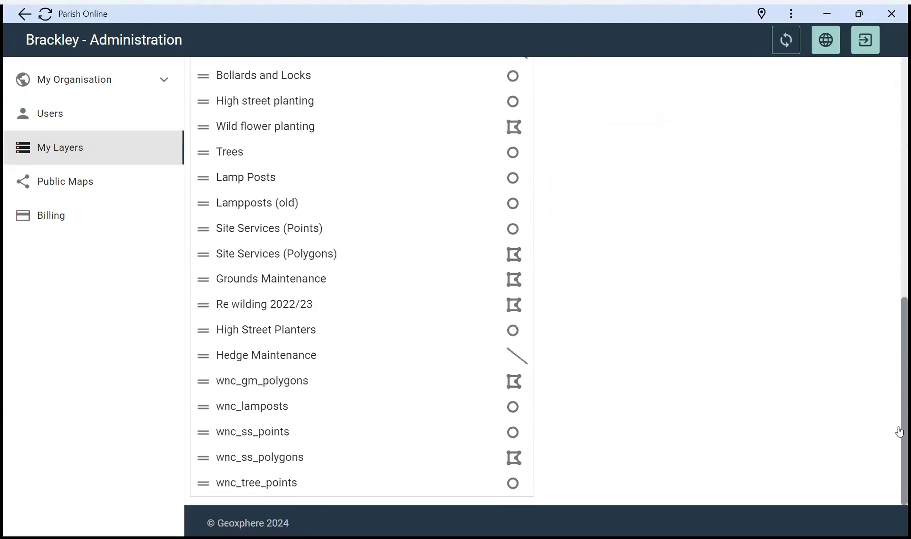
left_click_drag(908, 429, 907, 100)
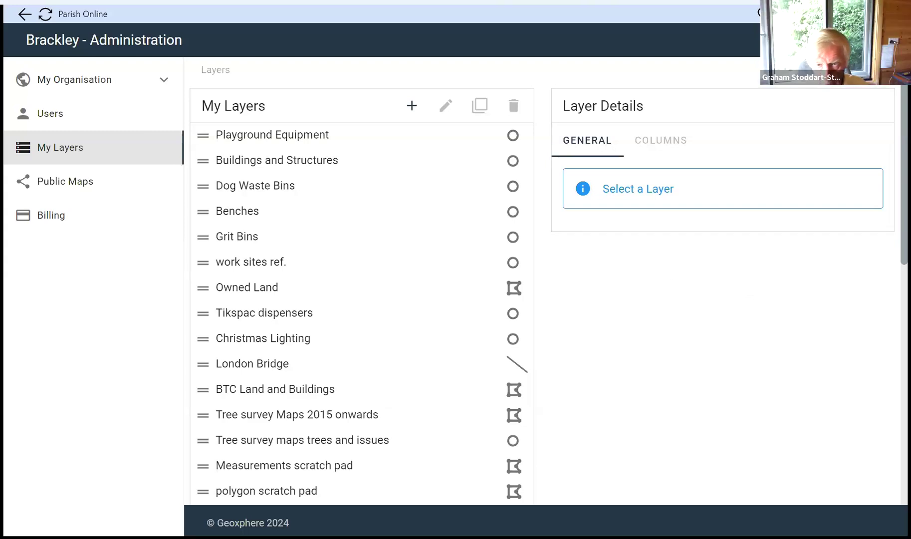
- Return to the map, expand the Asset Mapping Project (AMP) collection and turn on its layer
left_click(826, 48)
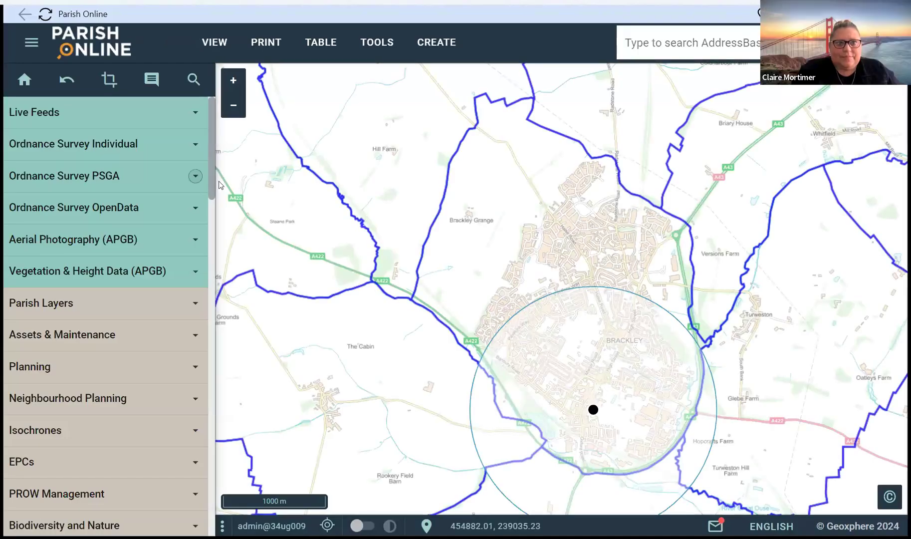
left_click_drag(213, 197, 216, 260)
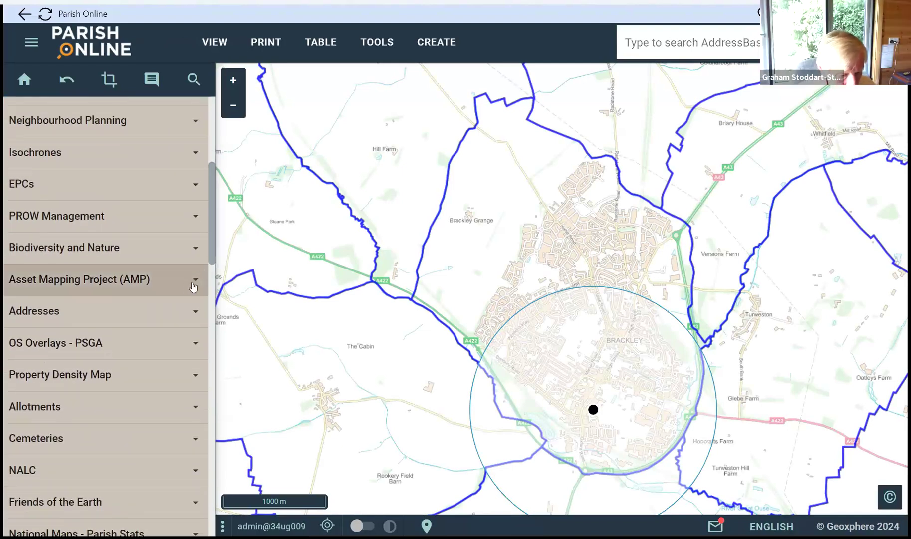
left_click(193, 282)
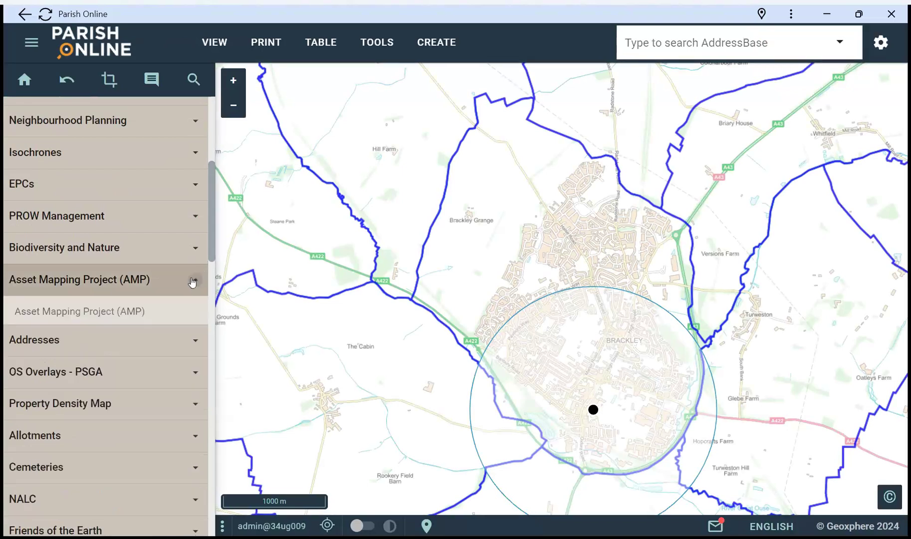
mouse_move(129, 312)
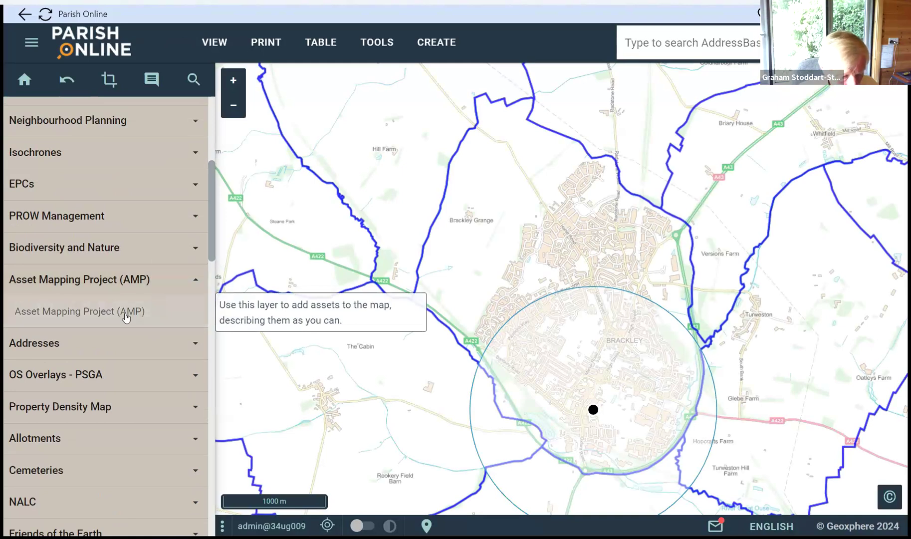
left_click(201, 319)
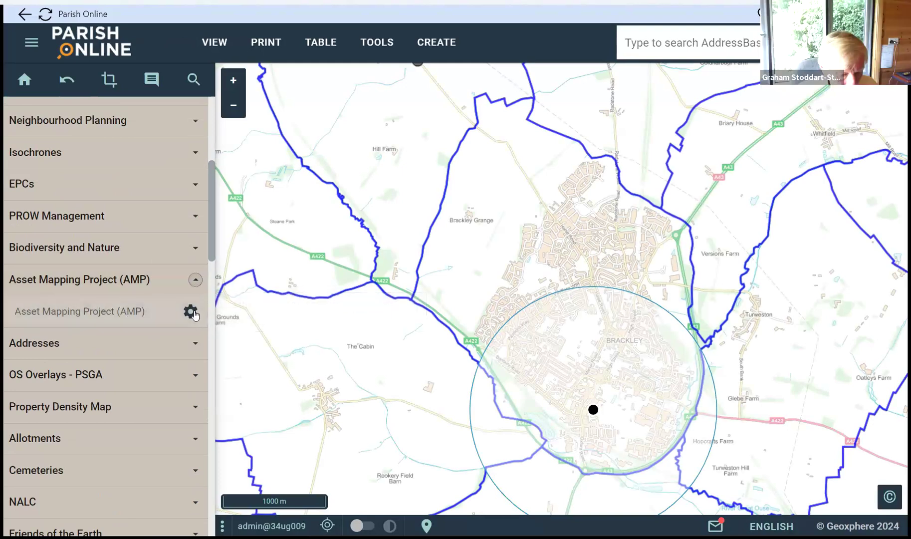
- Open the Asset Mapping Project (AMP) layer's table view, examine its asset records and close the table
left_click(190, 312)
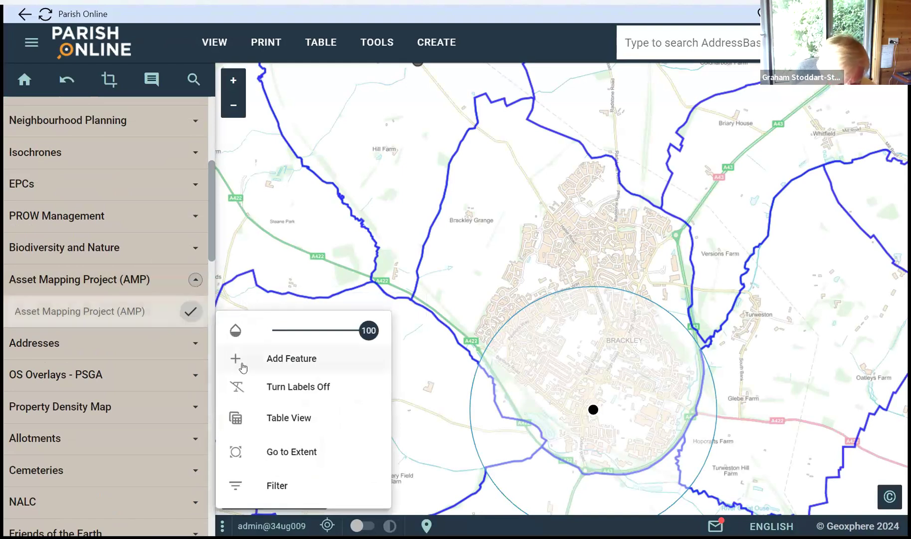
left_click(275, 421)
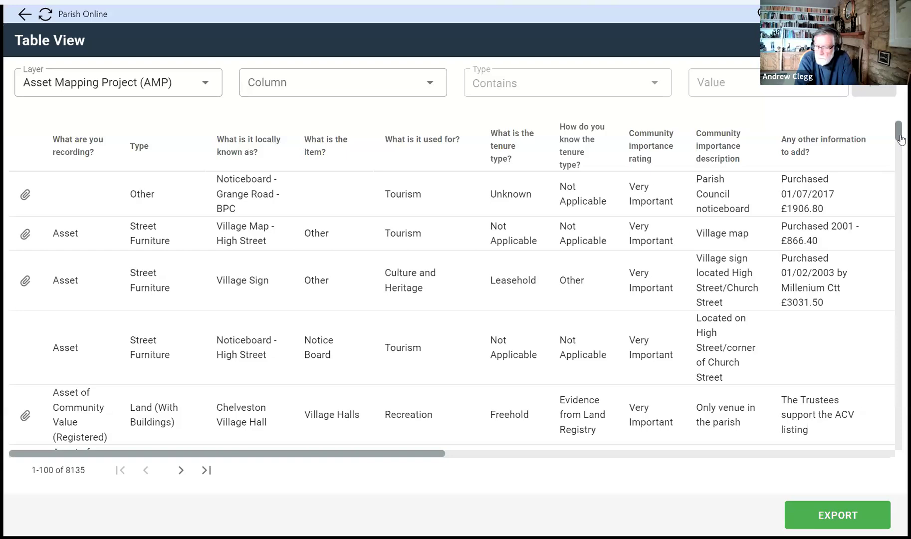
mouse_move(901, 139)
left_mouse_down()
mouse_move(899, 163)
mouse_move(898, 135)
left_mouse_up()
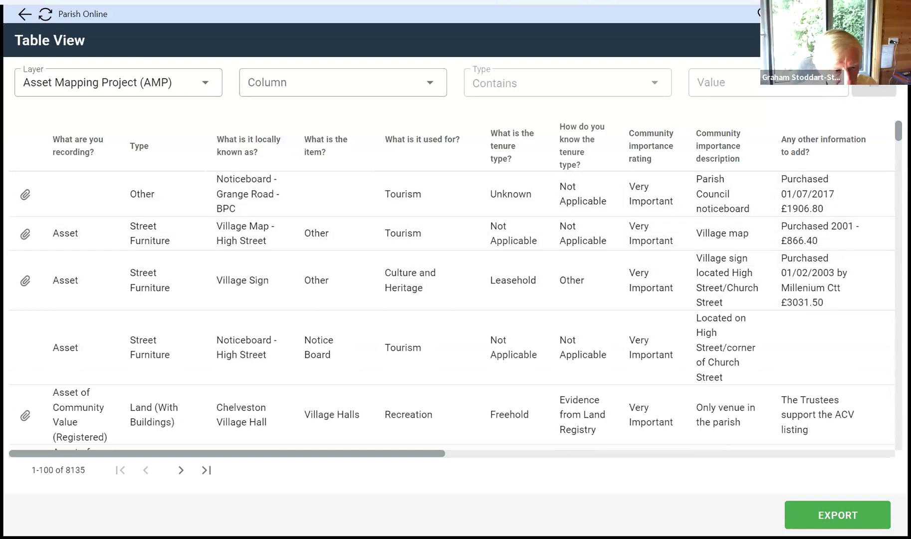
key("Escape")
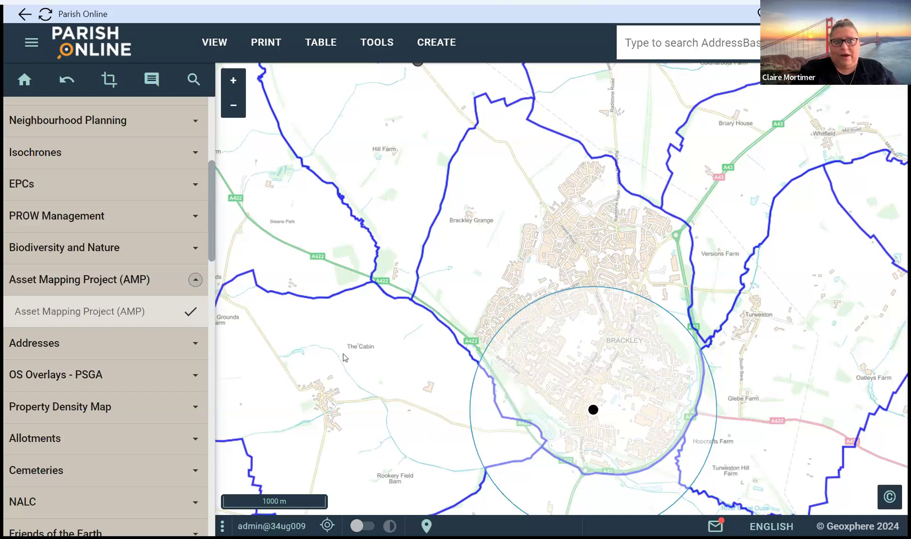
- Expand the Parish Layers collection and turn on the wnc_ss_points and wnc_lamposts layers
left_click(233, 106)
left_click(234, 106)
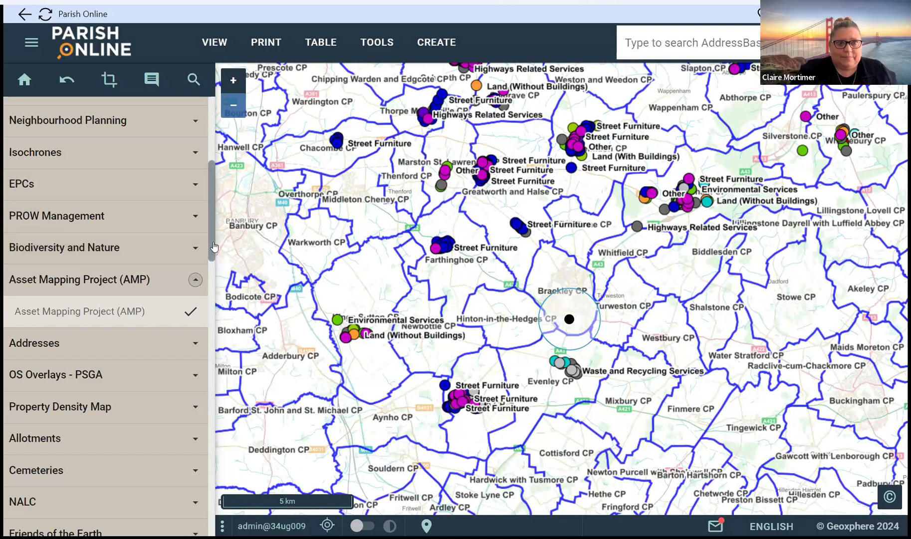
scroll(213, 246, "up", 5)
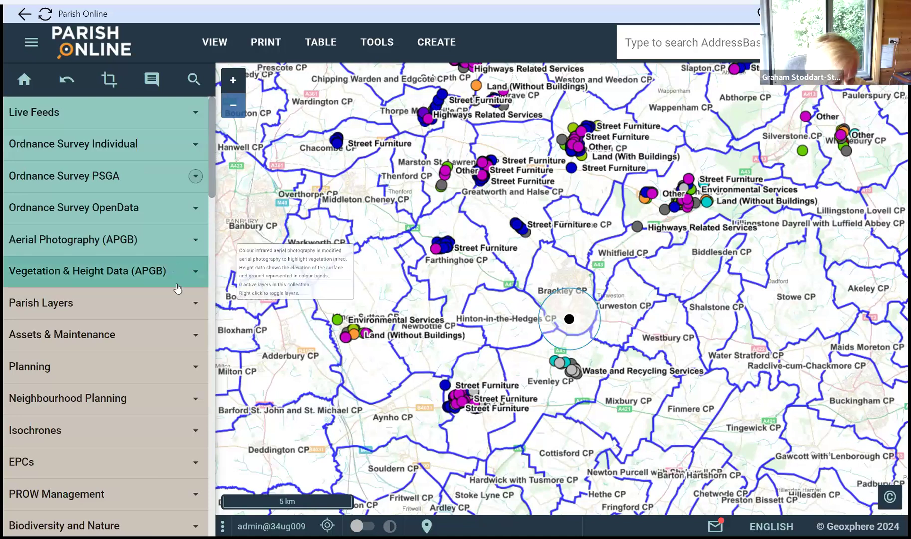
left_click(195, 302)
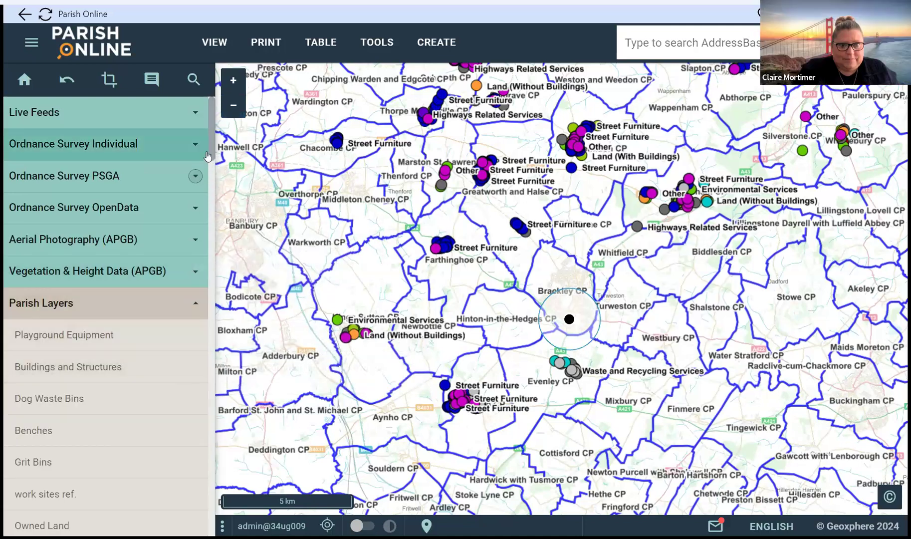
left_click_drag(212, 156, 187, 291)
left_click(186, 291)
left_click(180, 263)
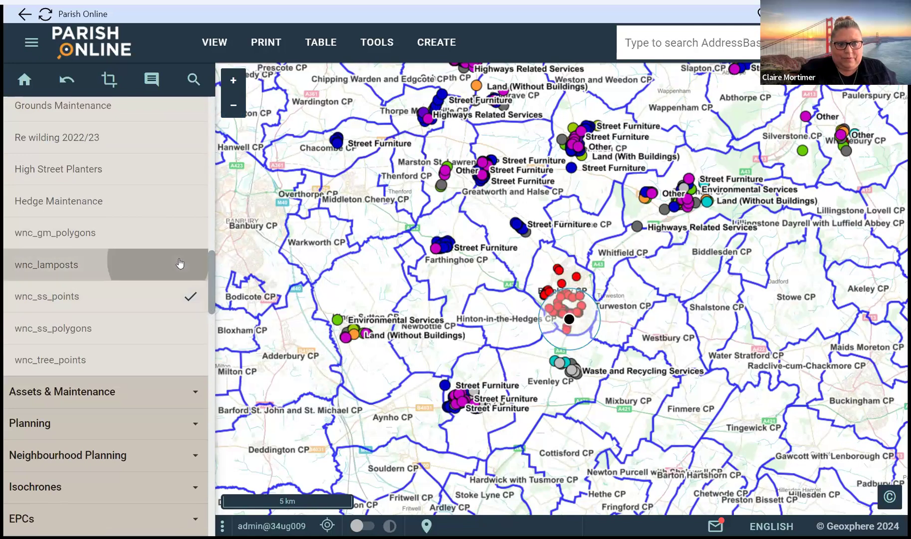
- Turn off the wnc_ss_points layer in the Parish Layers collection
left_click(189, 296)
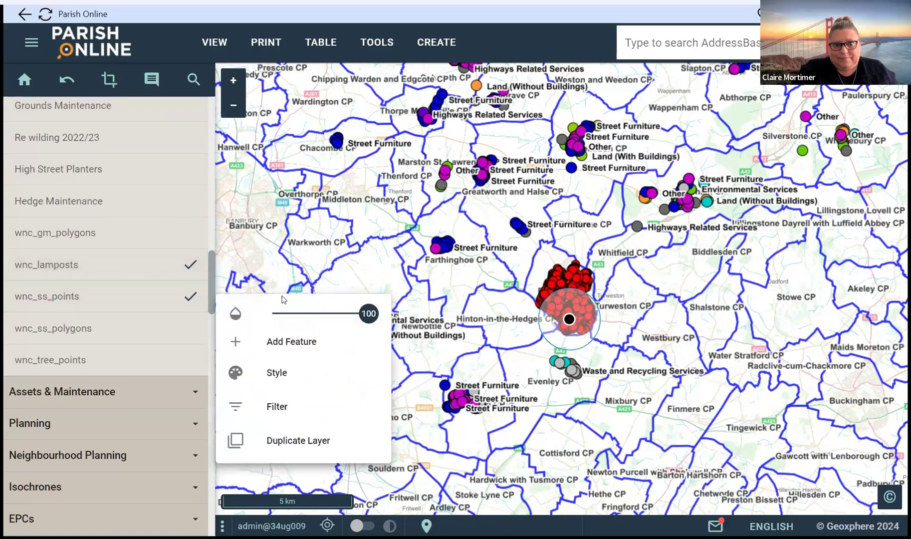
left_click(190, 296)
left_click(160, 293)
left_click(161, 294)
left_click(160, 294)
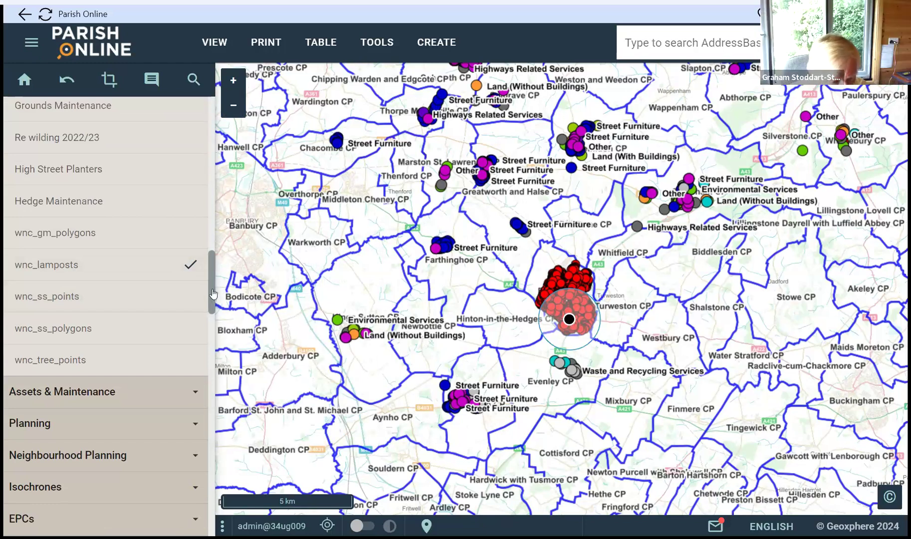
- Turn off the Asset Mapping Project (AMP) layer
left_click_drag(213, 293, 213, 358)
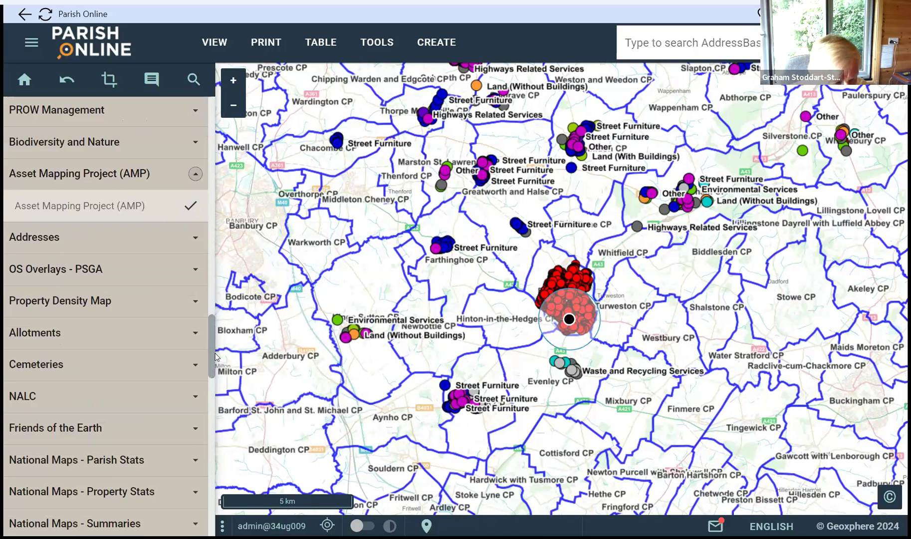
left_click(188, 206)
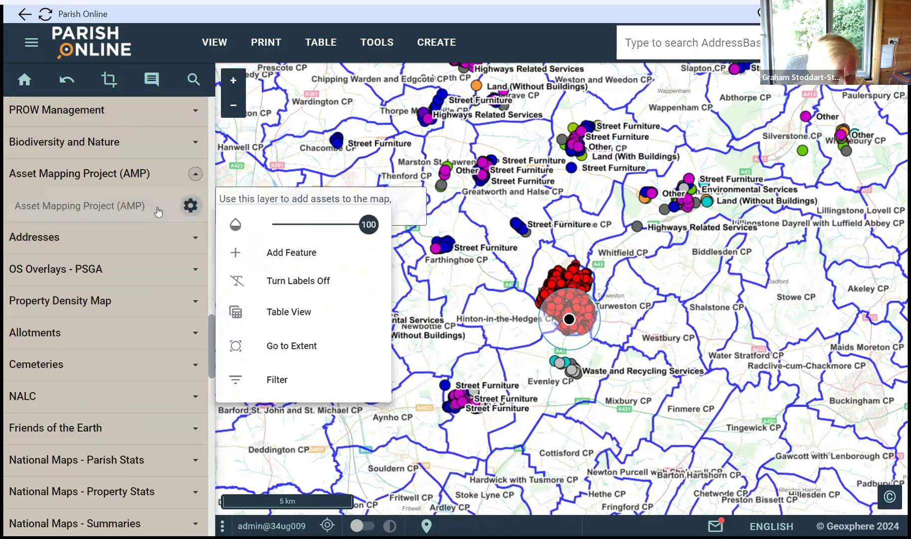
left_click(158, 212)
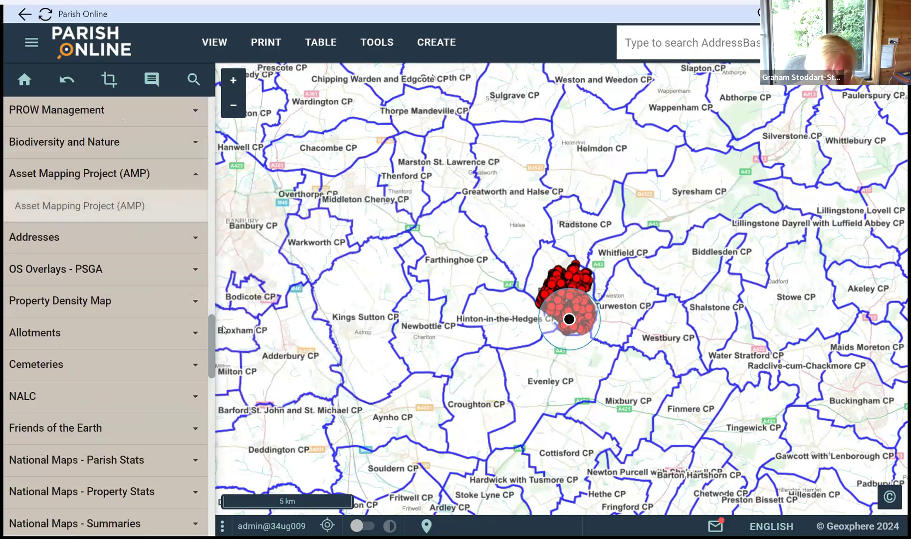
- Duplicate the wnc_lamposts layer with its data included, keeping the current Point geometry type
left_click_drag(212, 324, 212, 292)
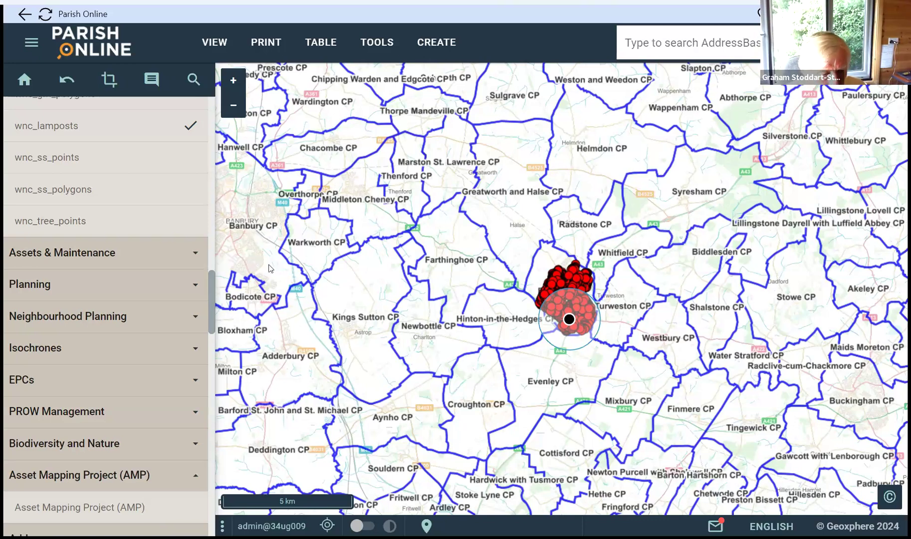
mouse_move(197, 129)
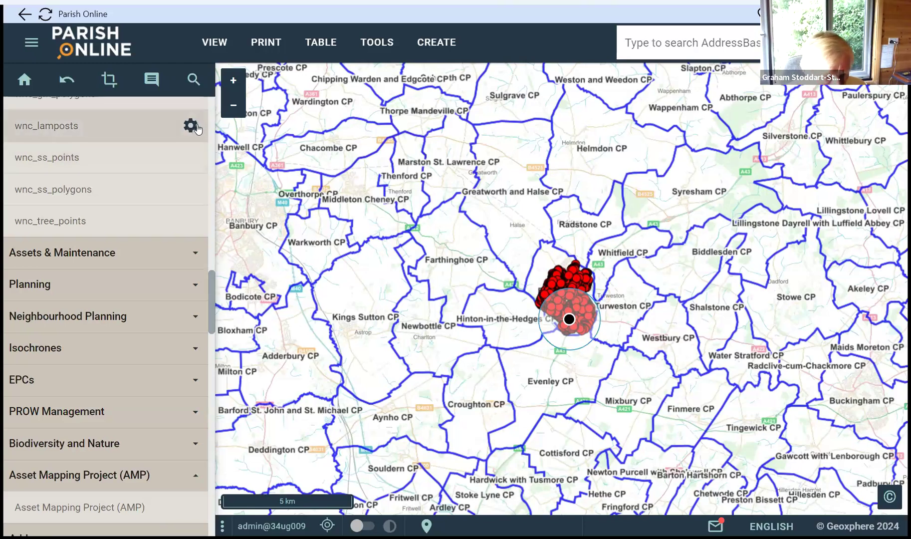
left_click(197, 128)
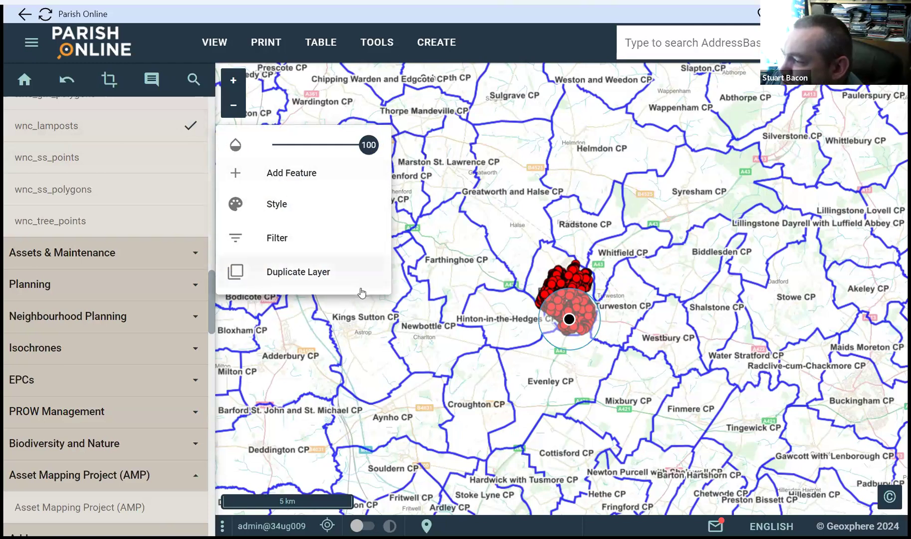
left_click(340, 274)
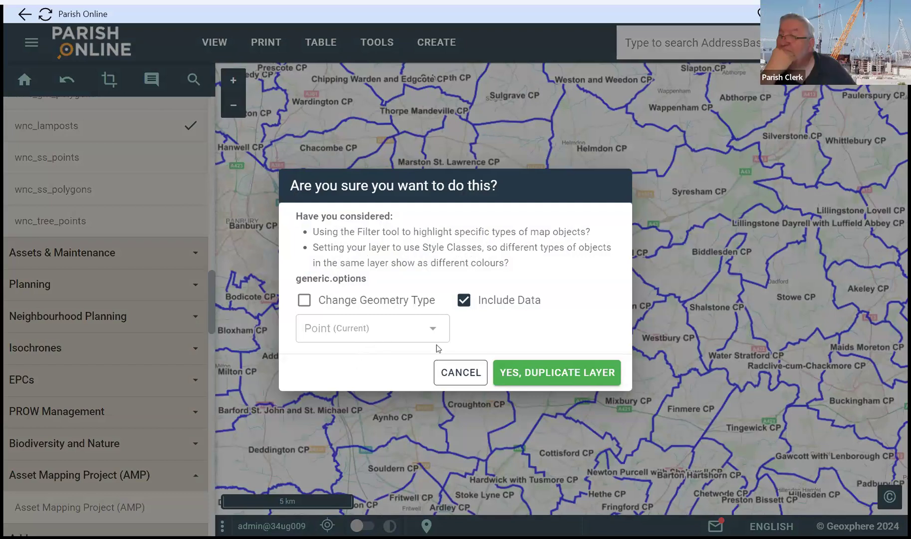
left_click(559, 378)
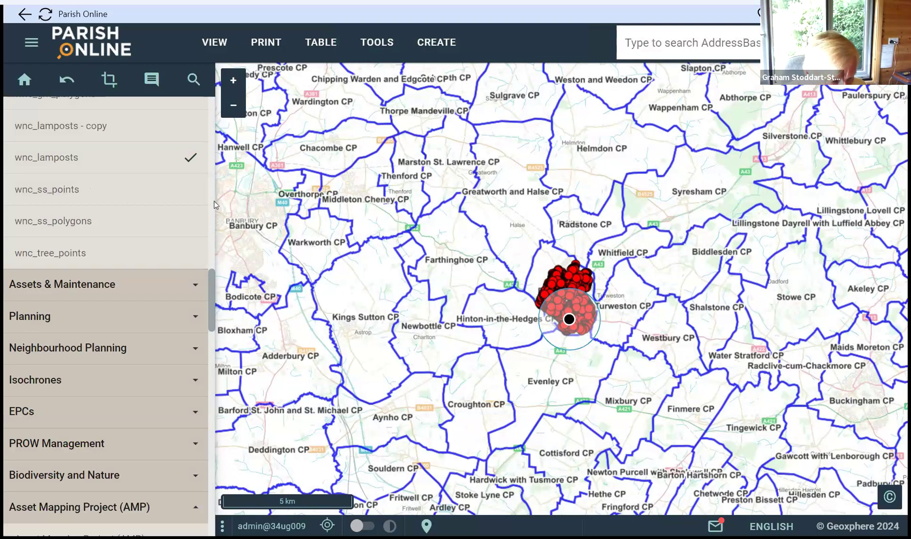
- Open the Feature Editor for adding a feature to the wnc_lamposts layer, and close it without saving
mouse_move(206, 159)
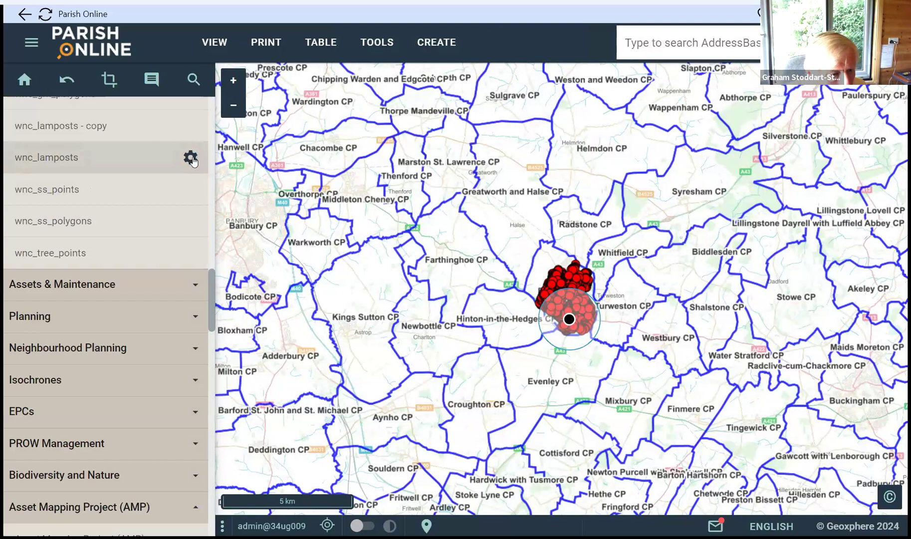
left_click(191, 159)
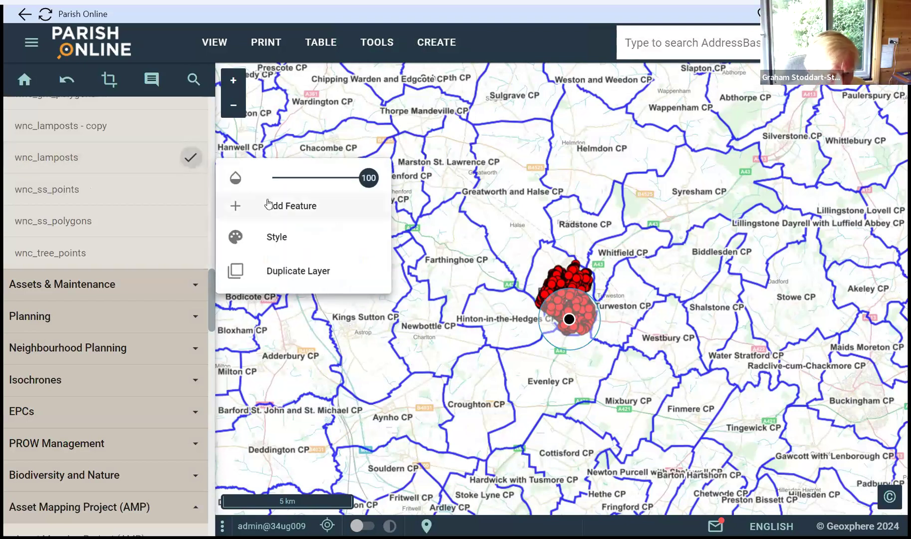
left_click(295, 210)
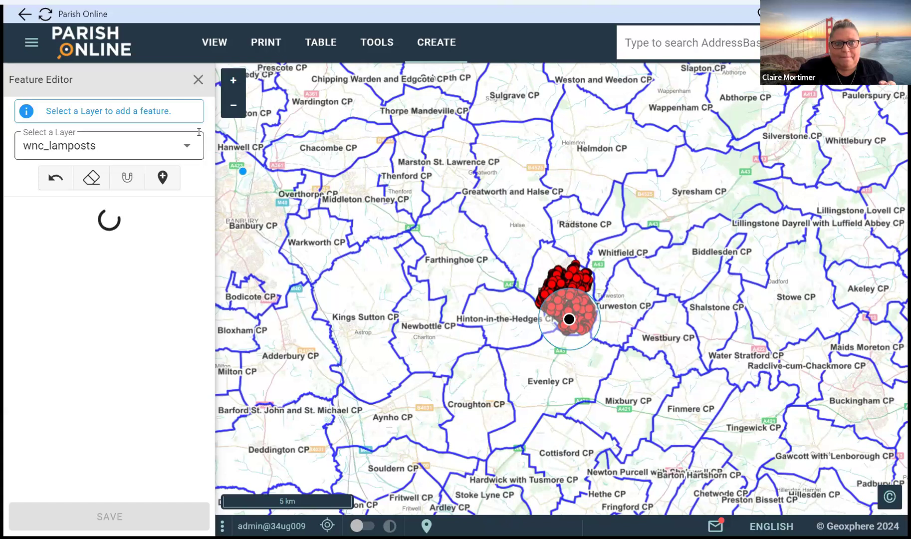
left_click(198, 81)
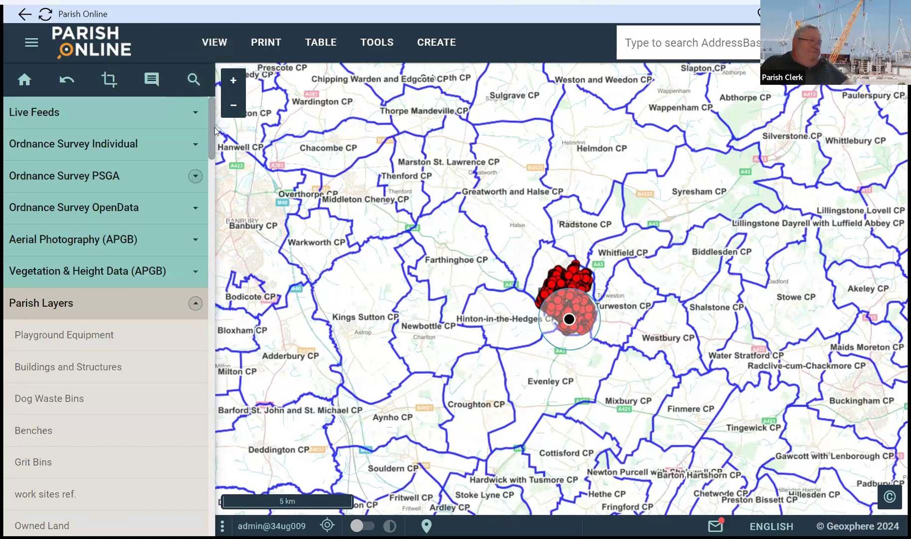
- Turn the wnc_lamposts layer off and back on
left_click_drag(215, 148, 223, 315)
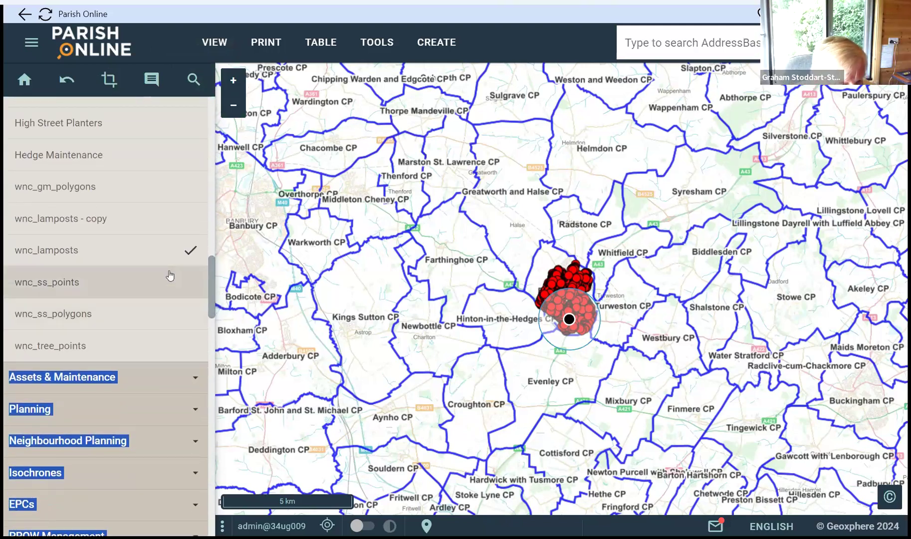
mouse_move(179, 252)
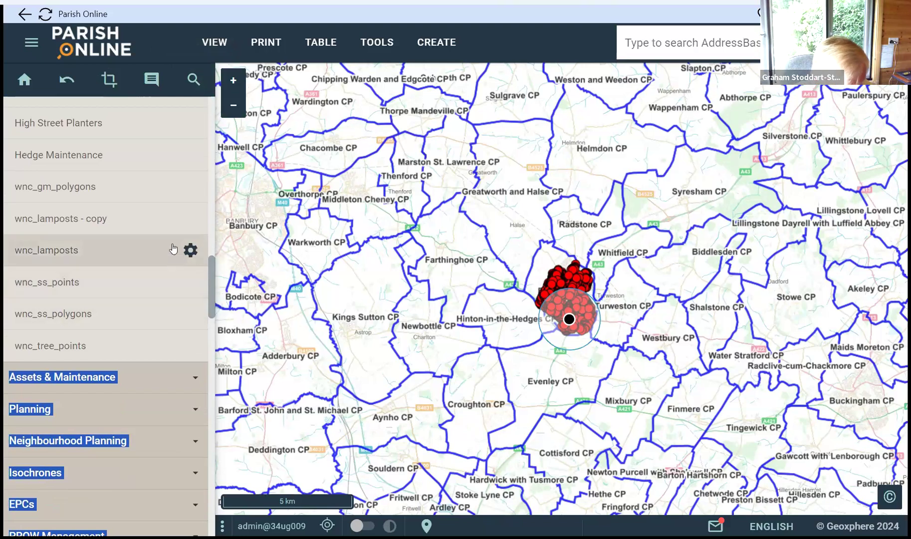
left_click(173, 251)
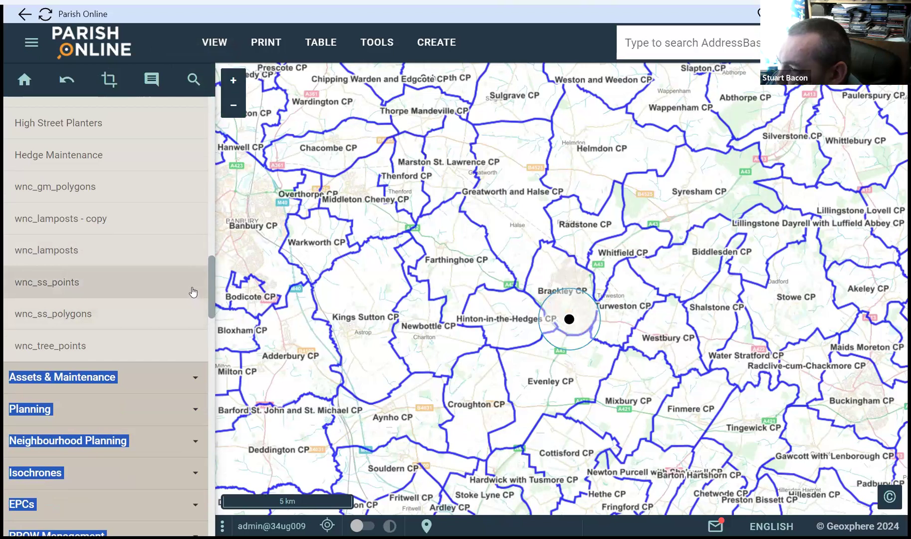
left_click(193, 254)
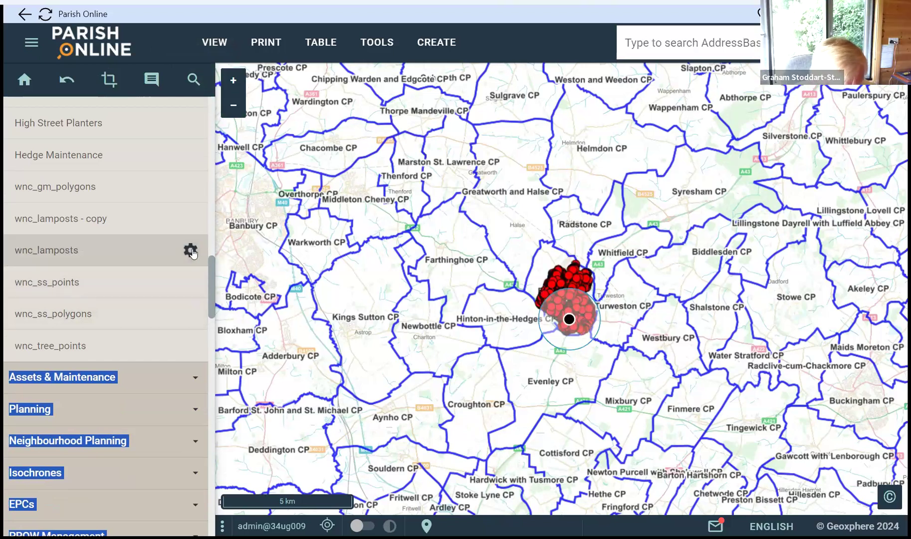
- Filter the wnc_lamposts layer to records whose Council column contains "brackley", without matching case
left_click(192, 251)
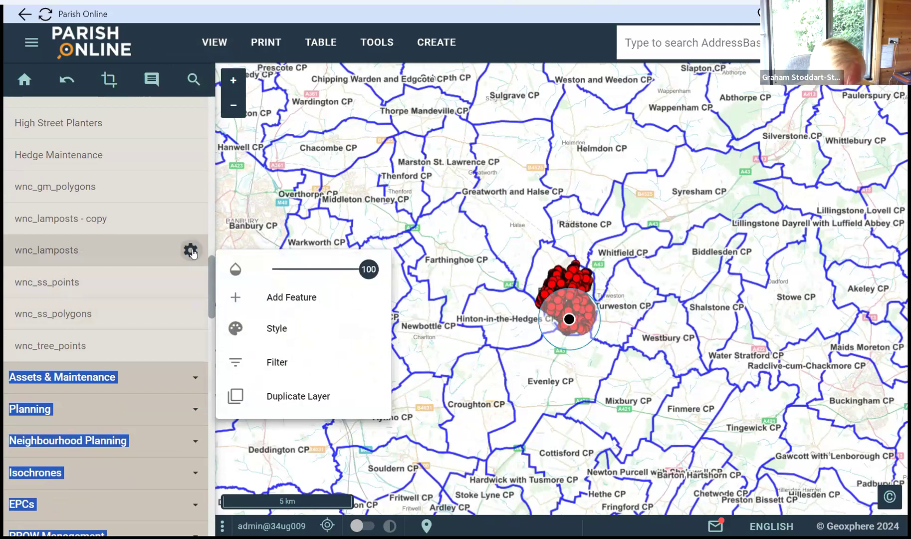
left_click(271, 361)
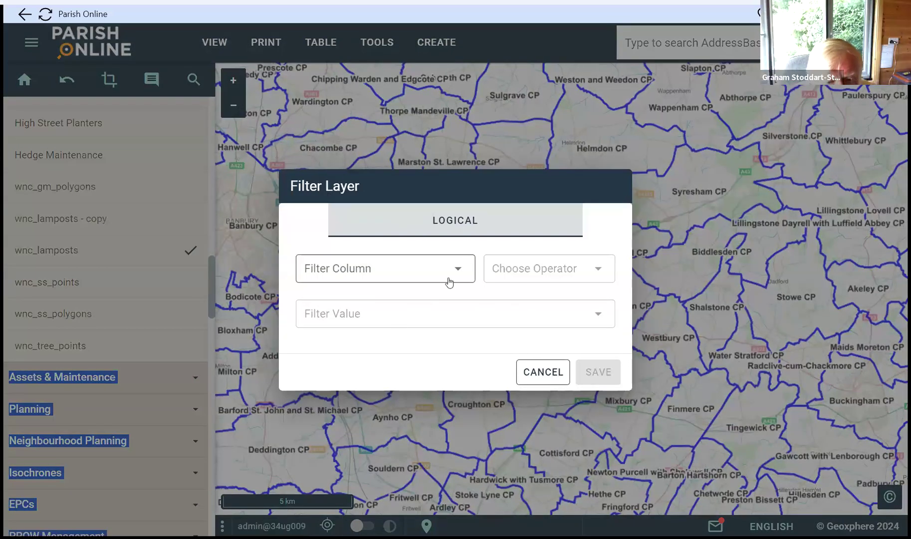
left_click(461, 270)
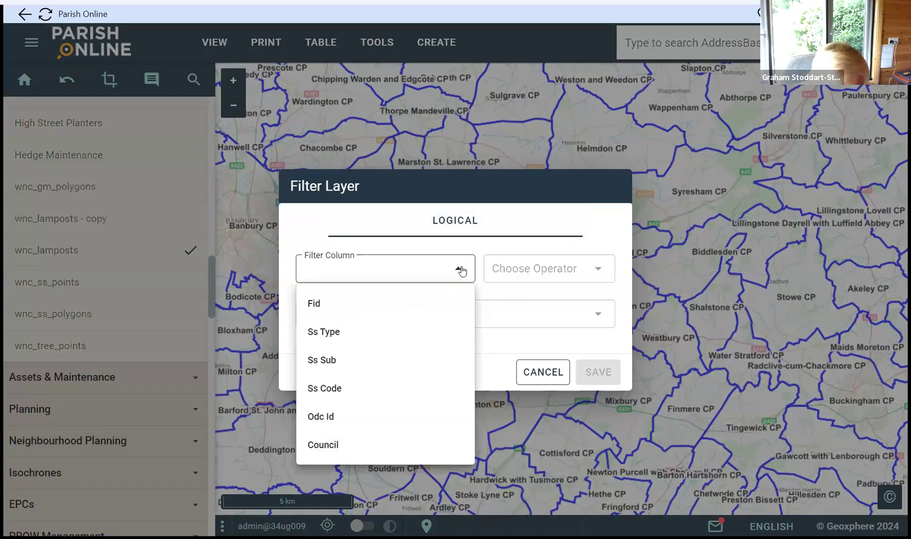
left_click(367, 452)
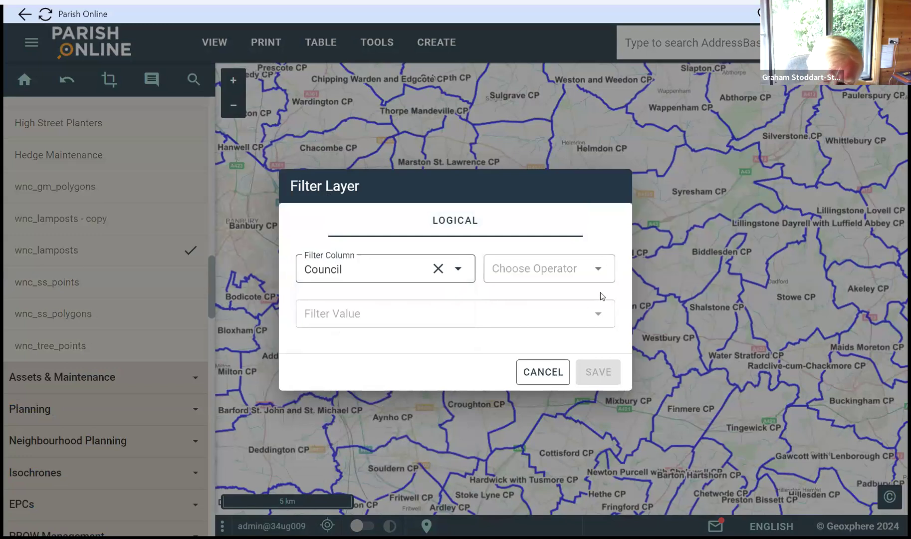
left_click(600, 271)
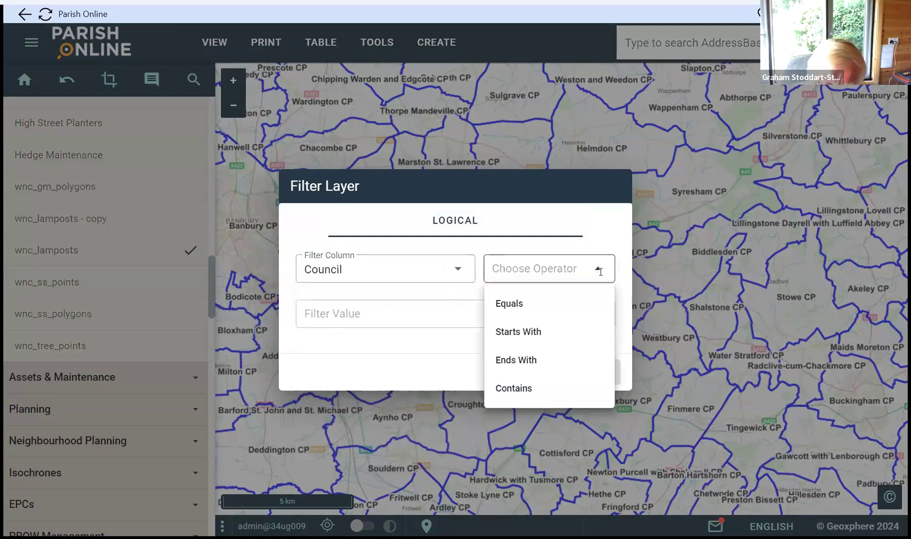
left_click(532, 394)
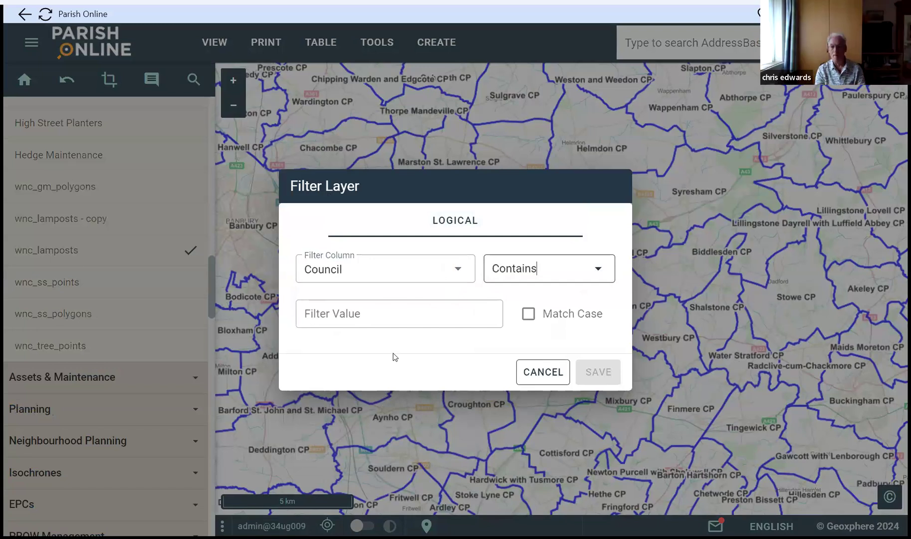
left_click(360, 321)
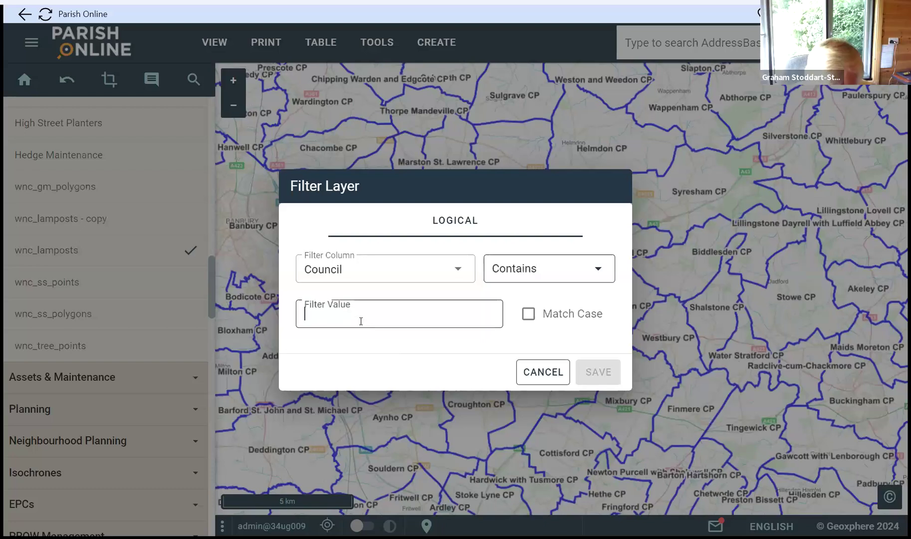
type("brach")
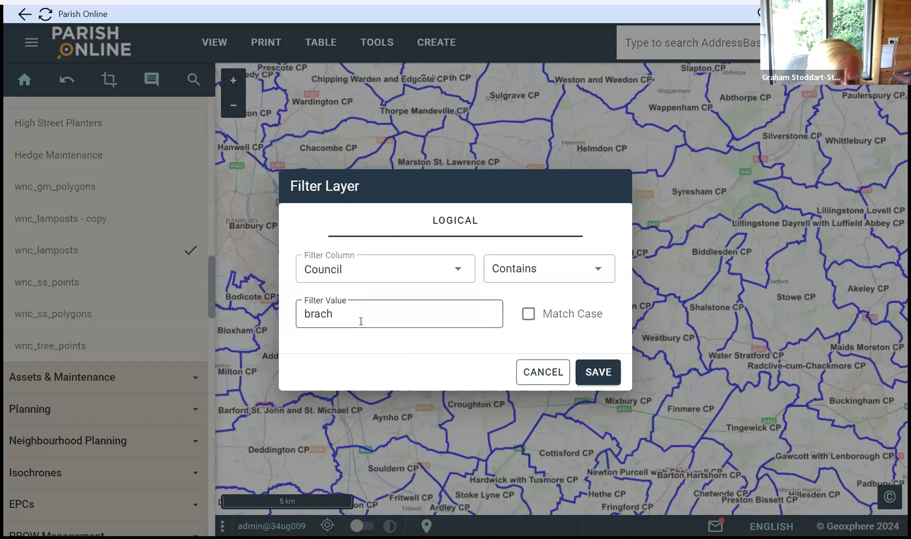
key("BackSpace")
type("kley")
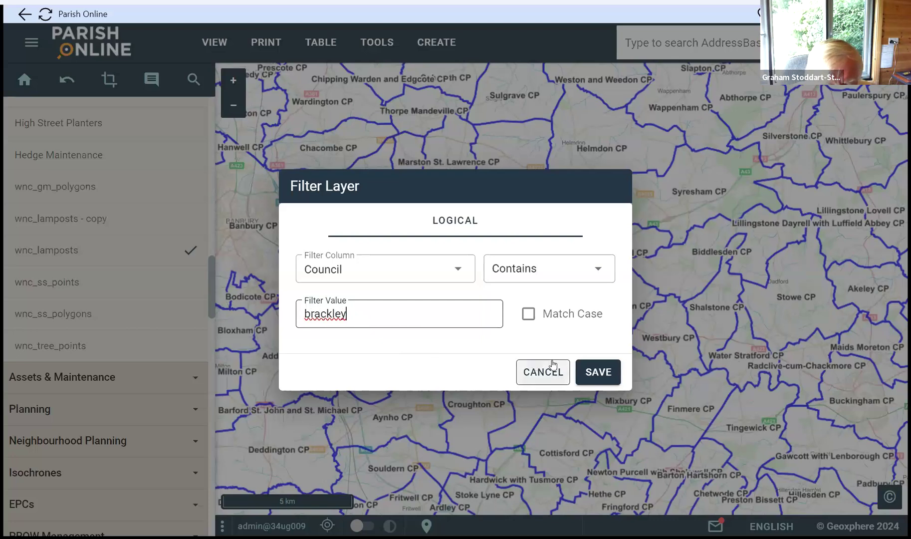
left_click(595, 371)
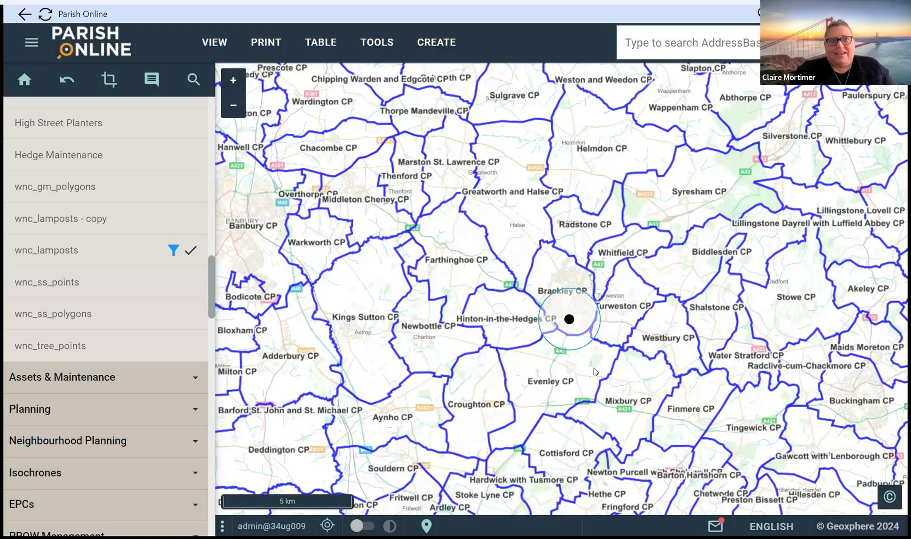
- Clear the filter from the wnc_lamposts layer
mouse_move(191, 264)
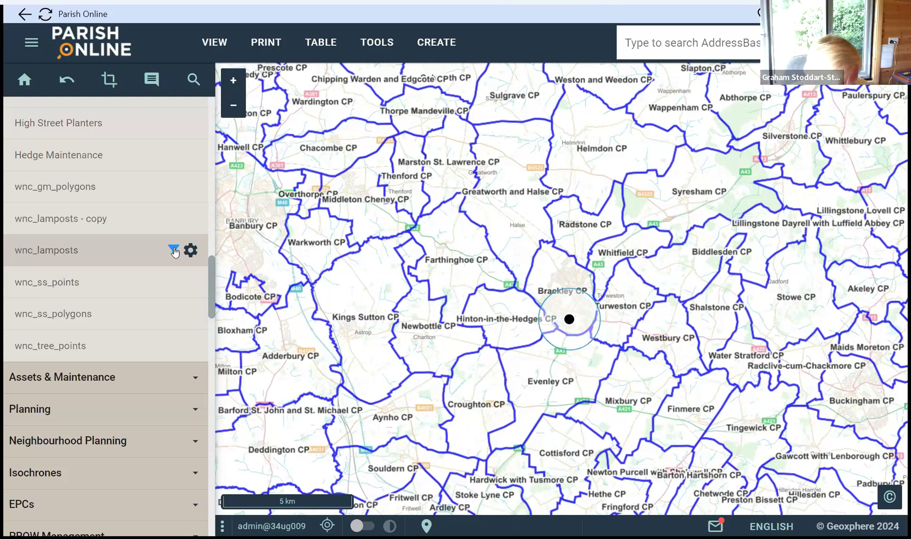
left_click(173, 249)
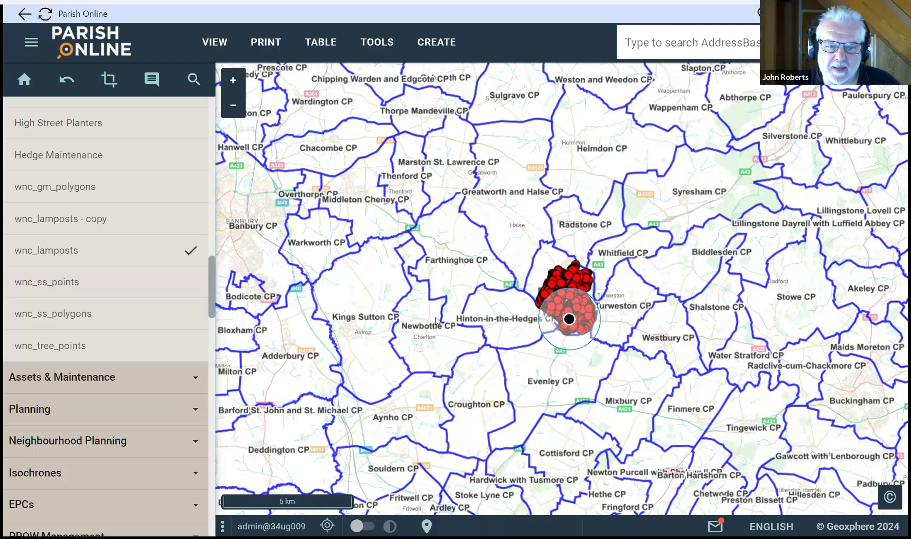
left_click(127, 260)
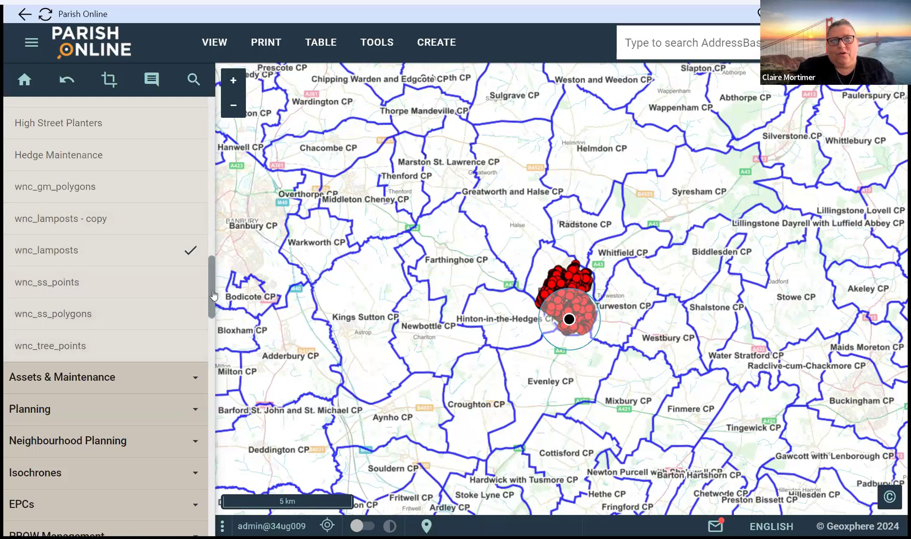
- Open the organisation's administration area at its My Layers list
mouse_move(212, 295)
left_mouse_down()
mouse_move(209, 214)
mouse_move(207, 283)
left_mouse_up()
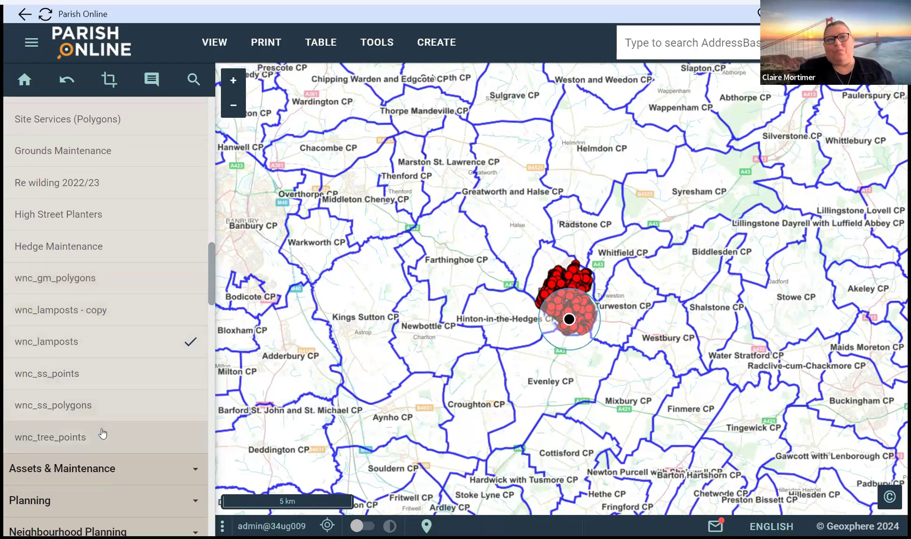
mouse_move(212, 288)
left_mouse_down()
mouse_move(209, 200)
mouse_move(204, 294)
left_mouse_up()
mouse_move(204, 294)
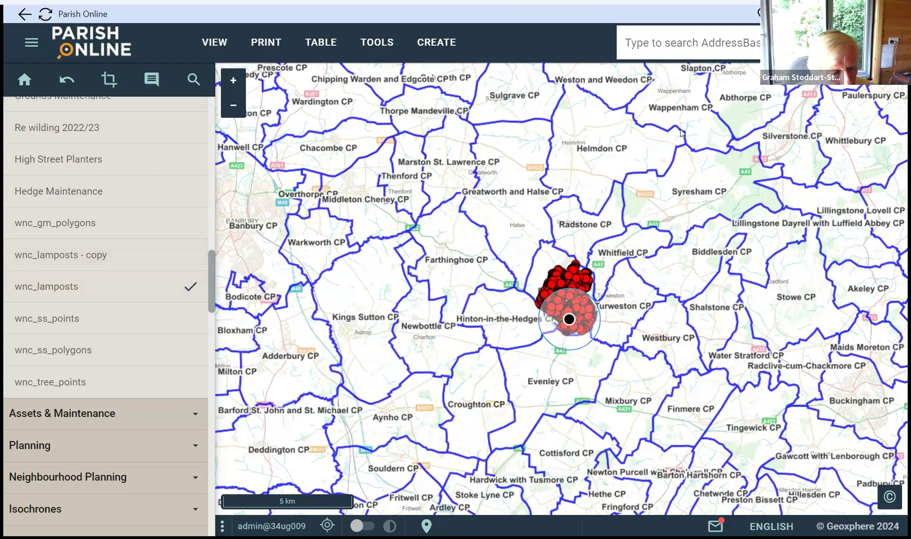
left_click(843, 83)
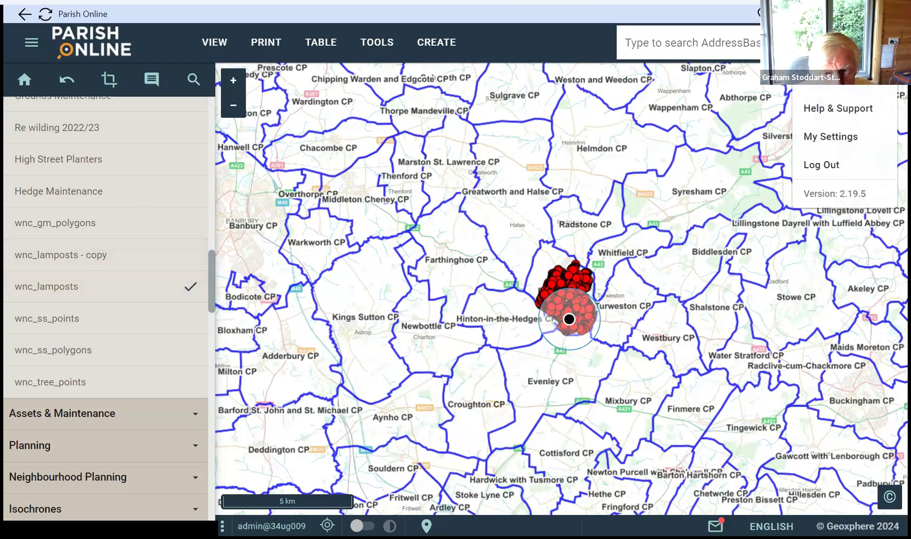
left_click(844, 84)
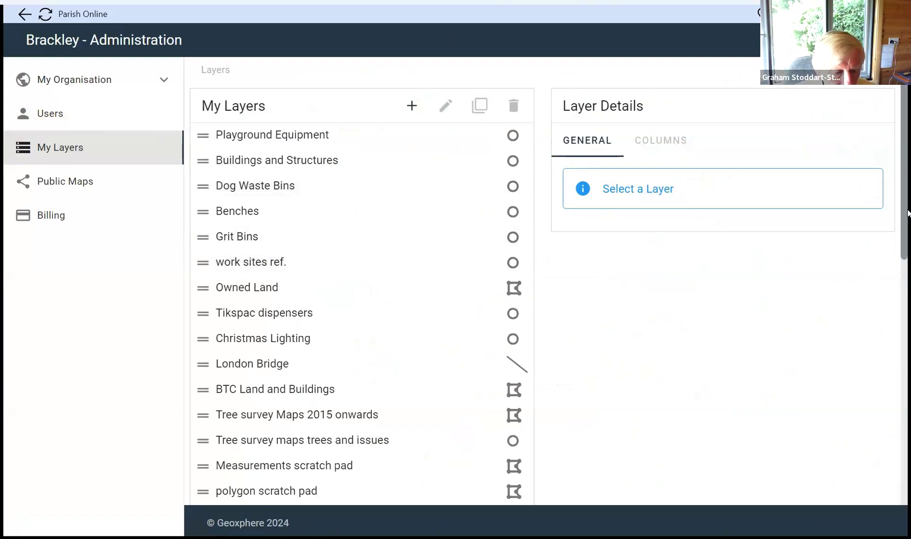
- Delete the wnc_lamposts - copy layer from My Layers, confirming with "DELETE"
left_click_drag(907, 212, 897, 421)
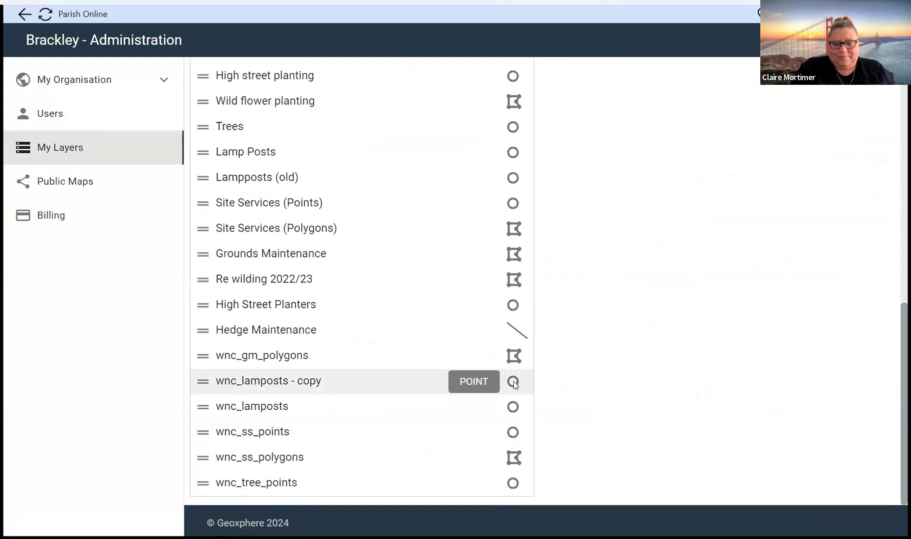
left_click(514, 383)
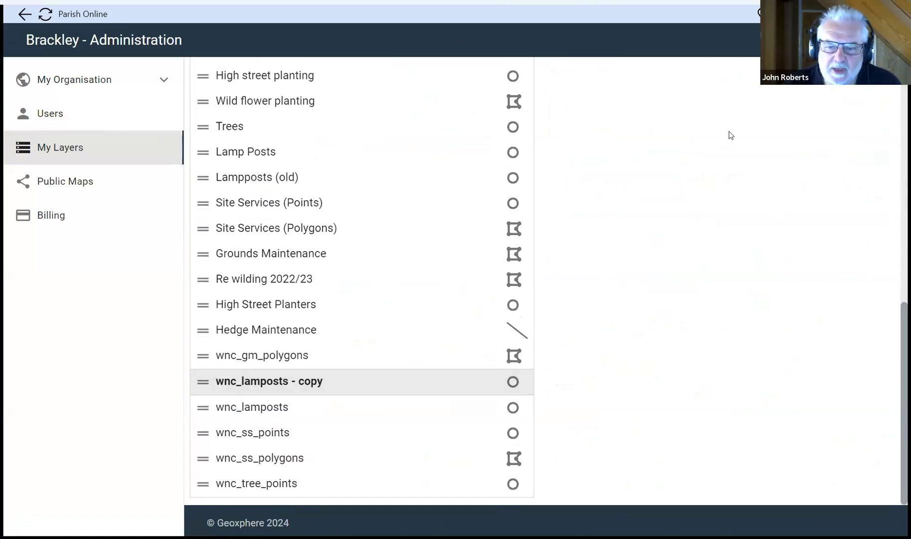
scroll(899, 205, "up", 3)
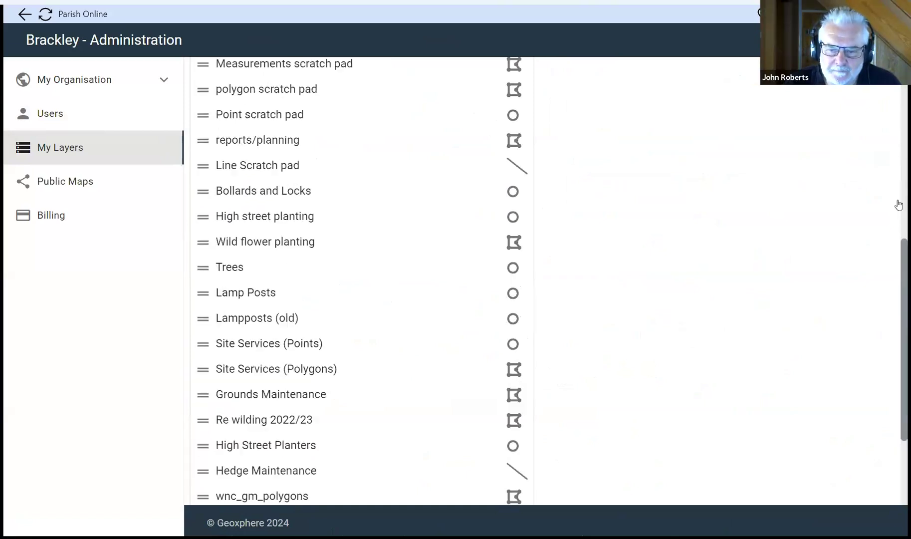
scroll(899, 205, "up", 8)
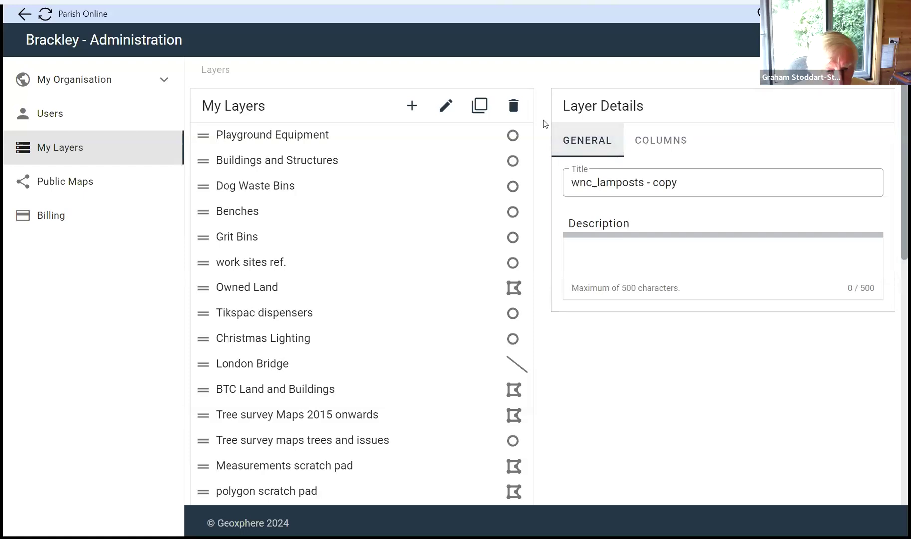
left_click(514, 110)
left_click(376, 296)
type("DELETE")
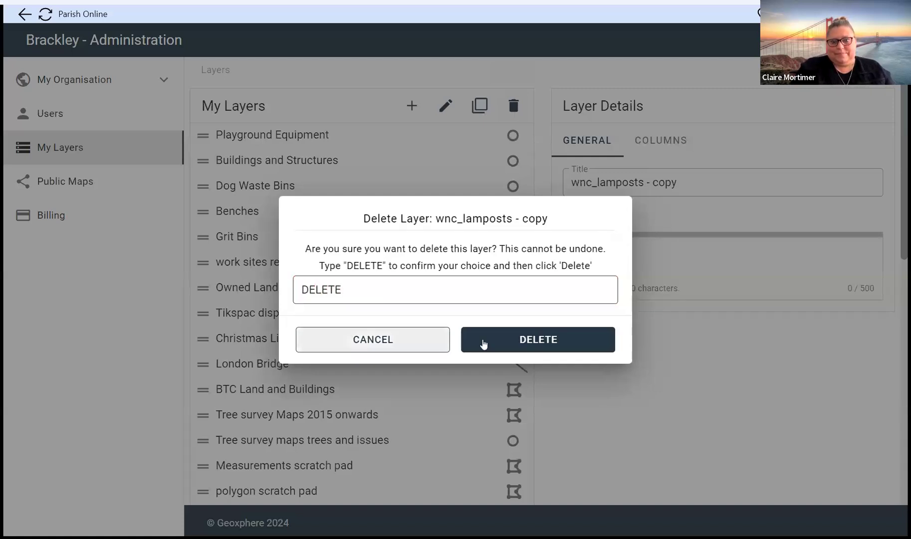
left_click(521, 344)
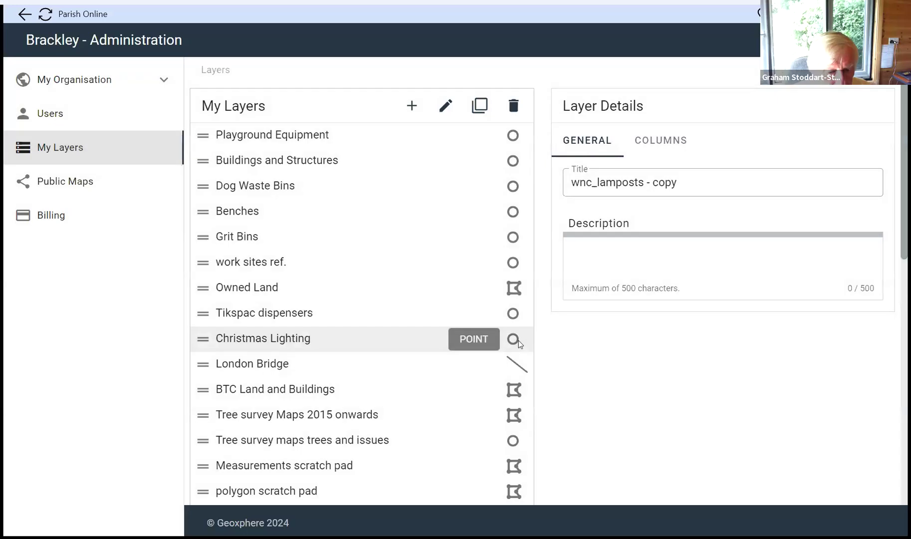
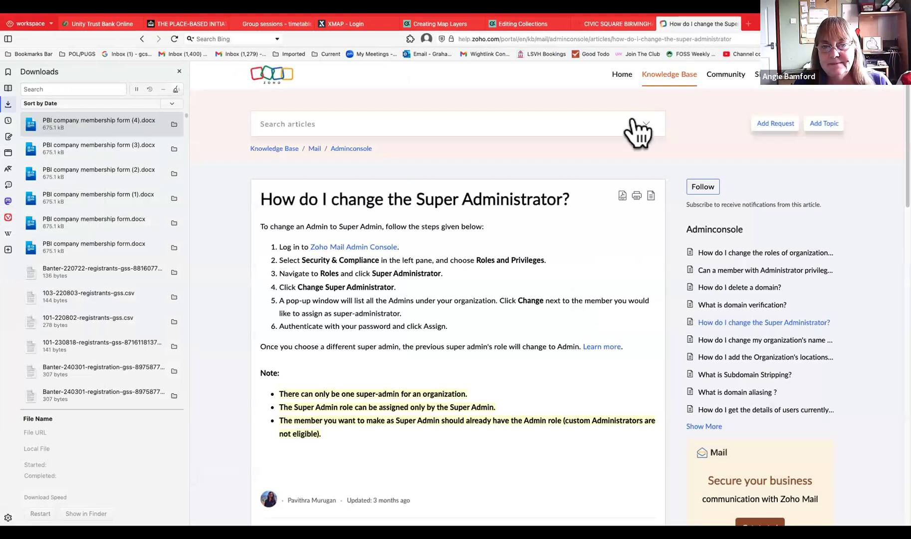
- Open the Parish Online map in a new browser tab through the saved POL login bookmark and close the Downloads list
left_click(747, 28)
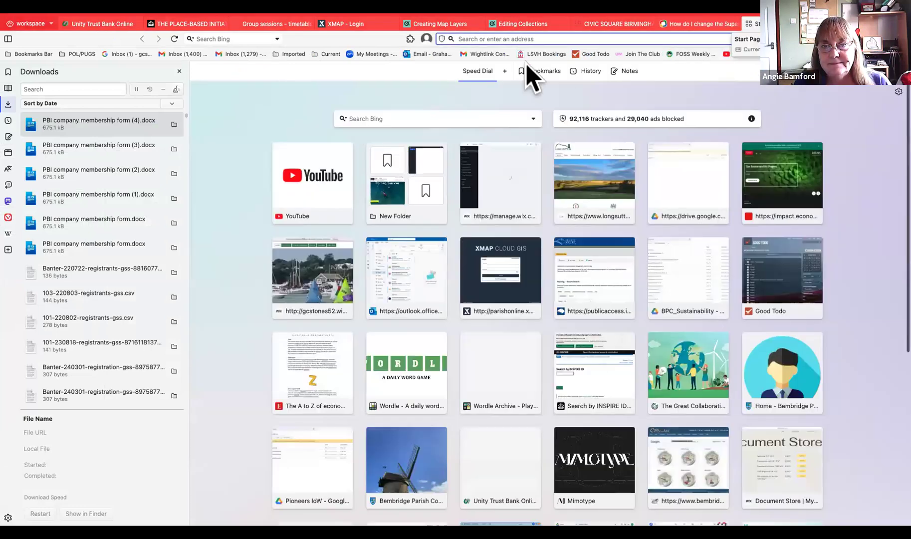
left_click(71, 55)
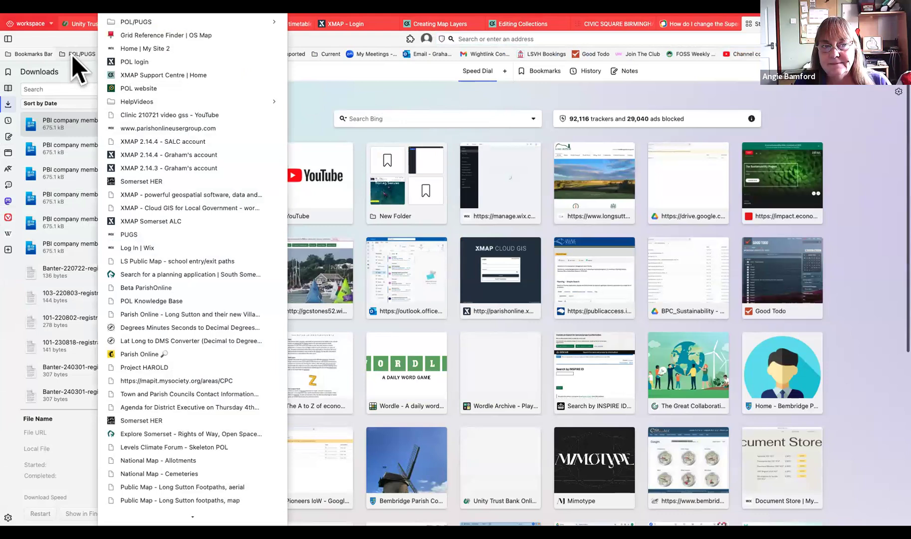
left_click(125, 60)
left_click(555, 321)
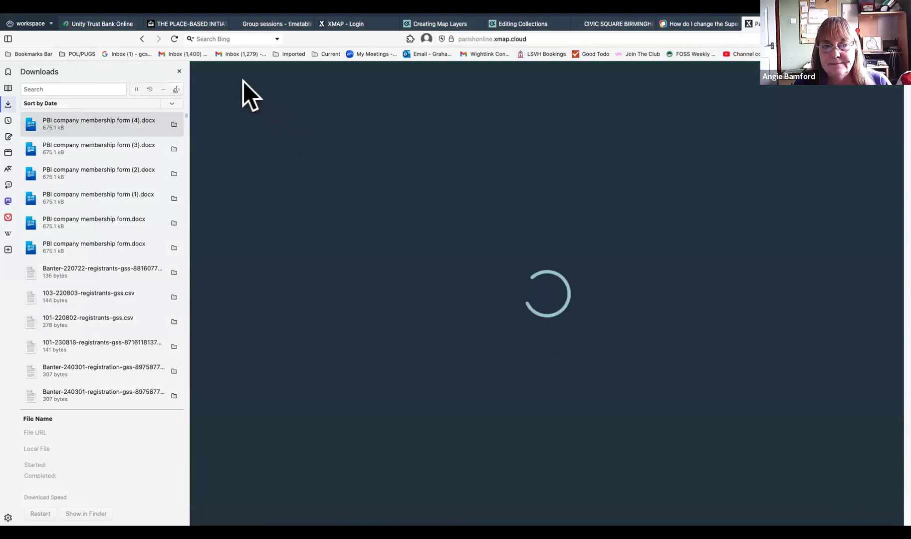
left_click(180, 70)
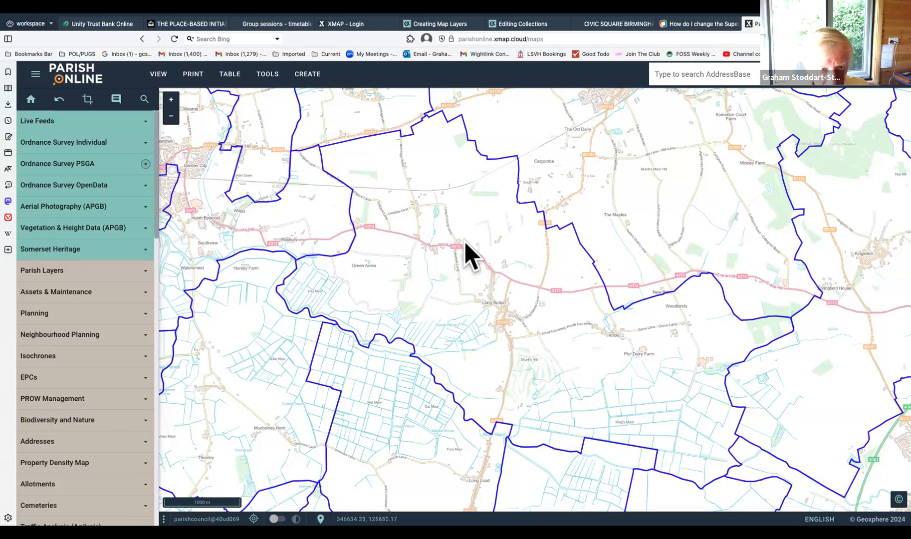
- Draw a new circular area annotation centred on Plot Dairy Farm
left_click(274, 77)
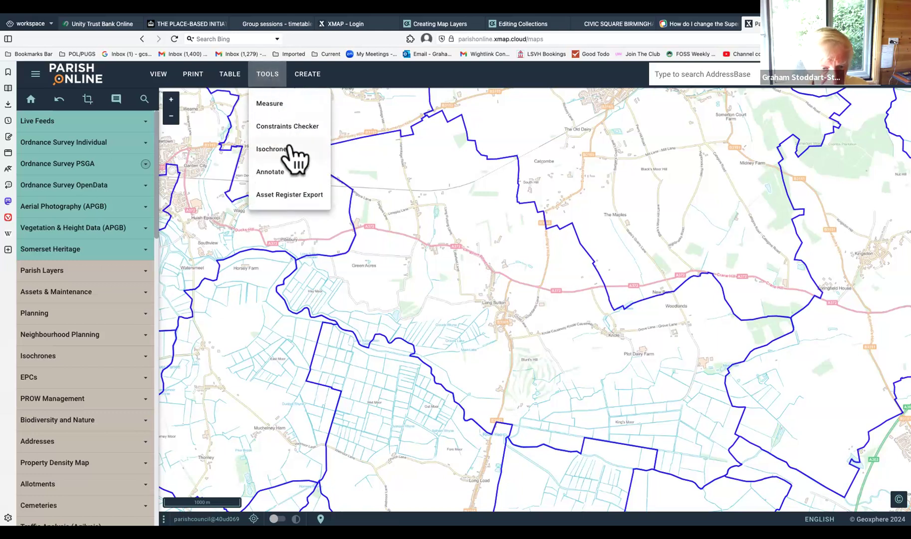
left_click(272, 172)
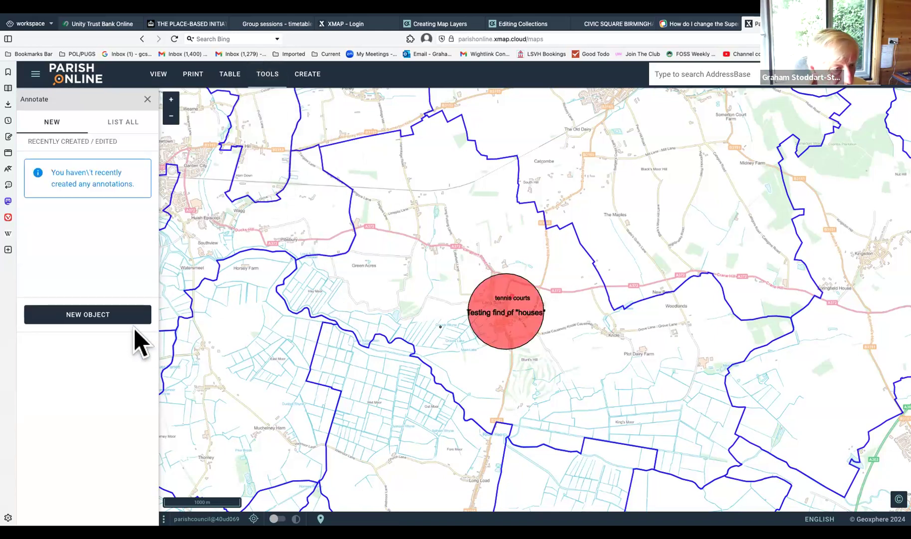
left_click(105, 316)
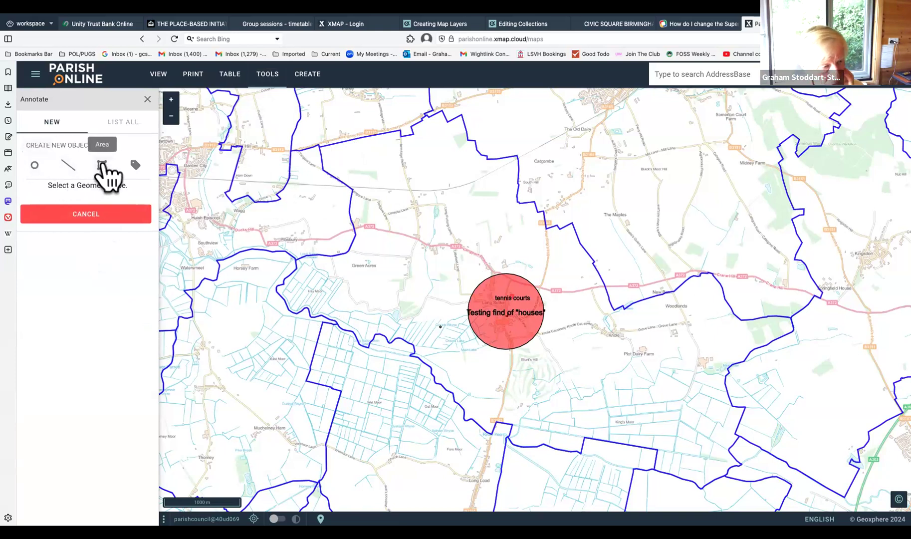
left_click(102, 166)
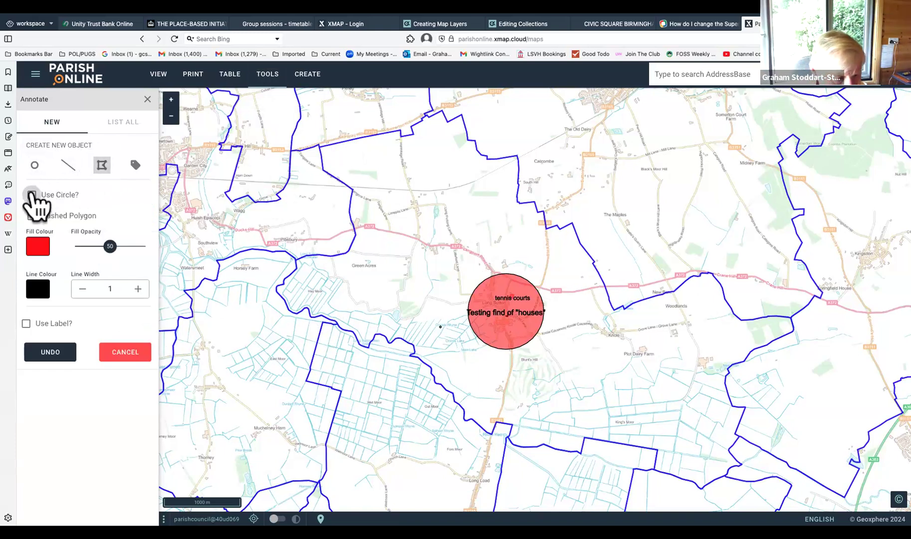
left_click(31, 195)
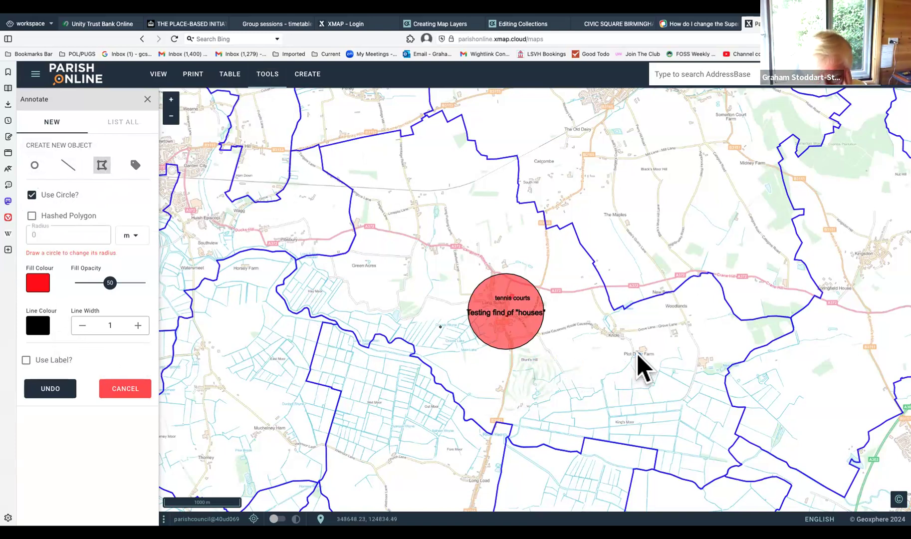
left_click_drag(639, 354, 619, 332)
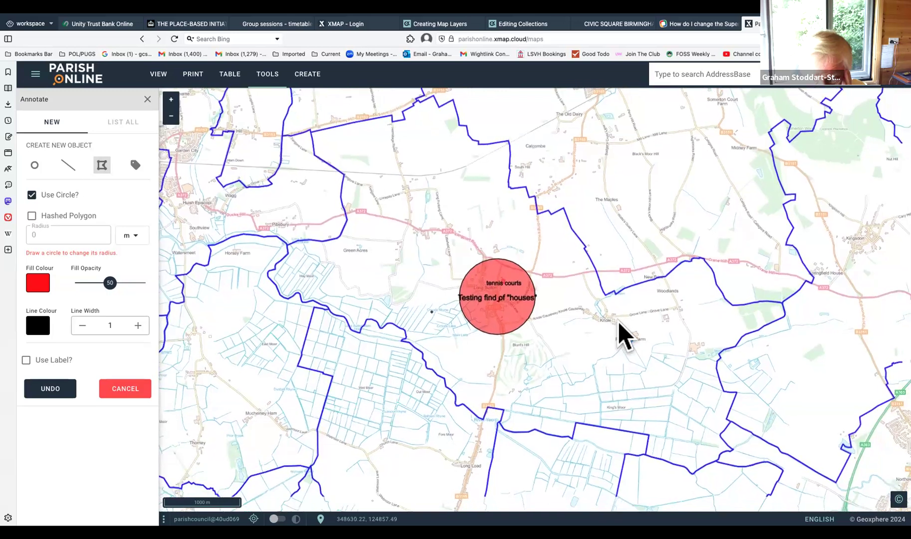
left_click(620, 329)
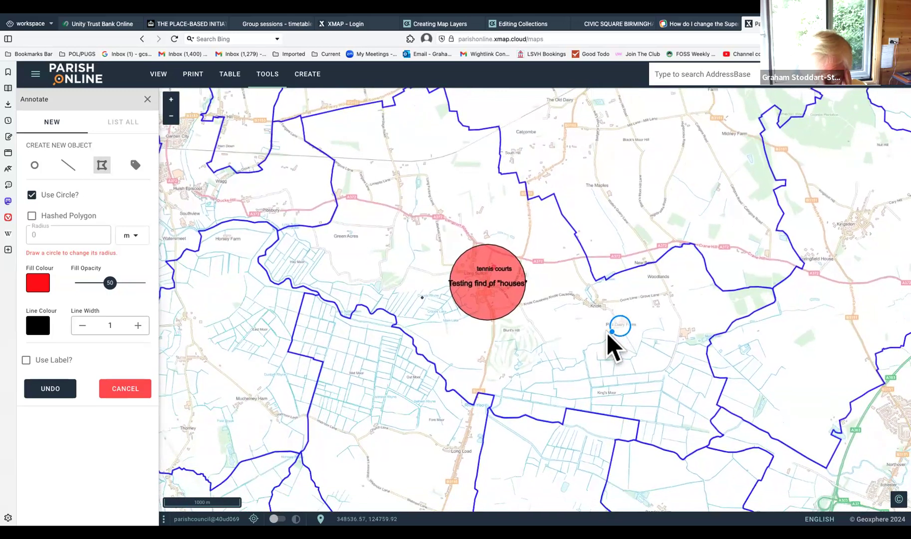
left_click(558, 362)
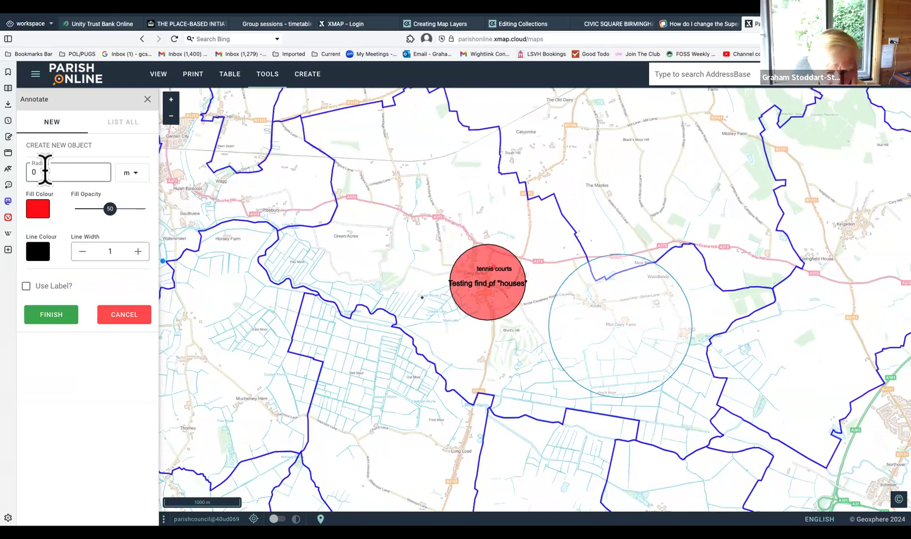
- Set the new circle annotation's radius to 500 m
left_click(44, 170)
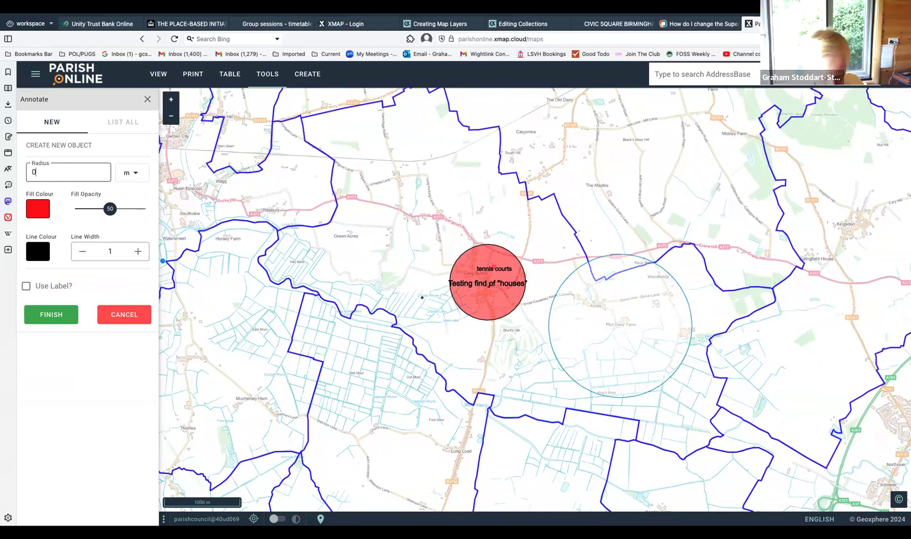
key("BackSpace")
type("500")
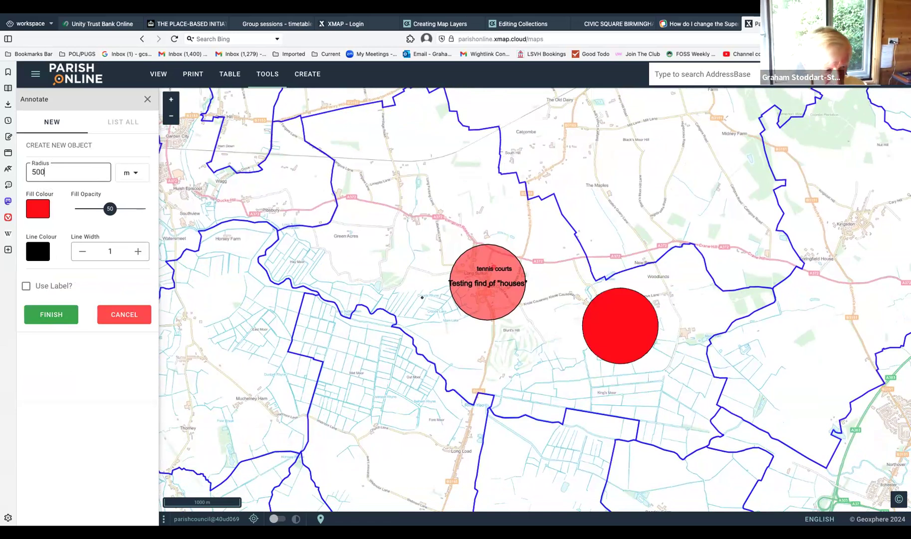
- Label the circle "500 metre circle", finish the annotation and close the Annotate tool
left_click(26, 286)
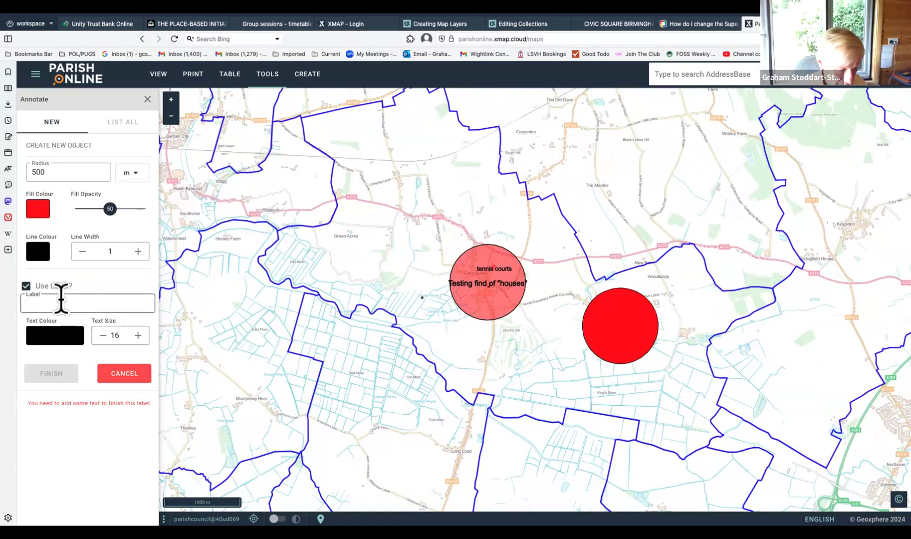
type("500 metre circle")
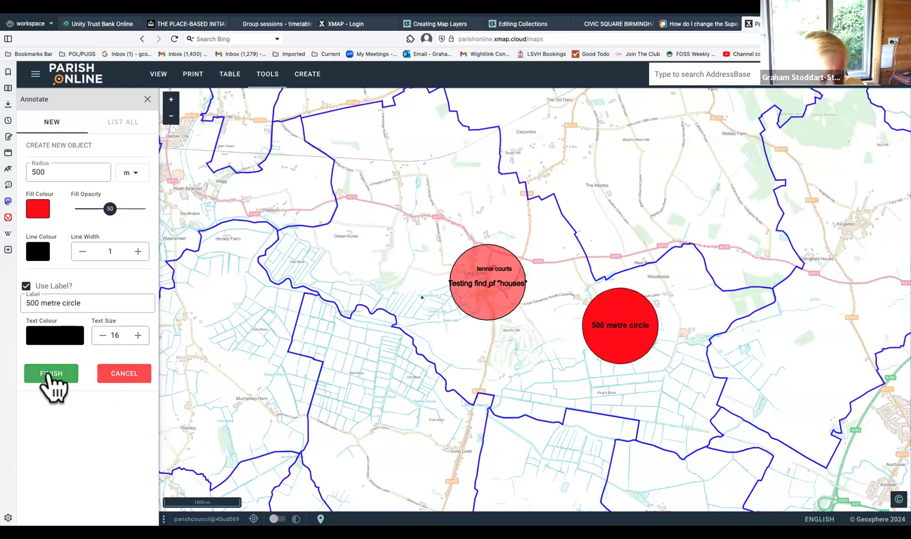
left_click(50, 373)
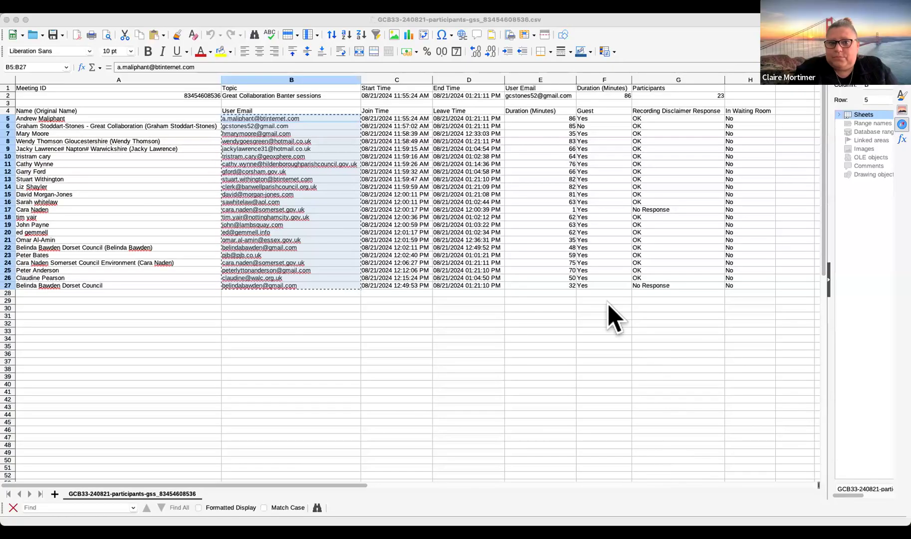
key("super+Tab")
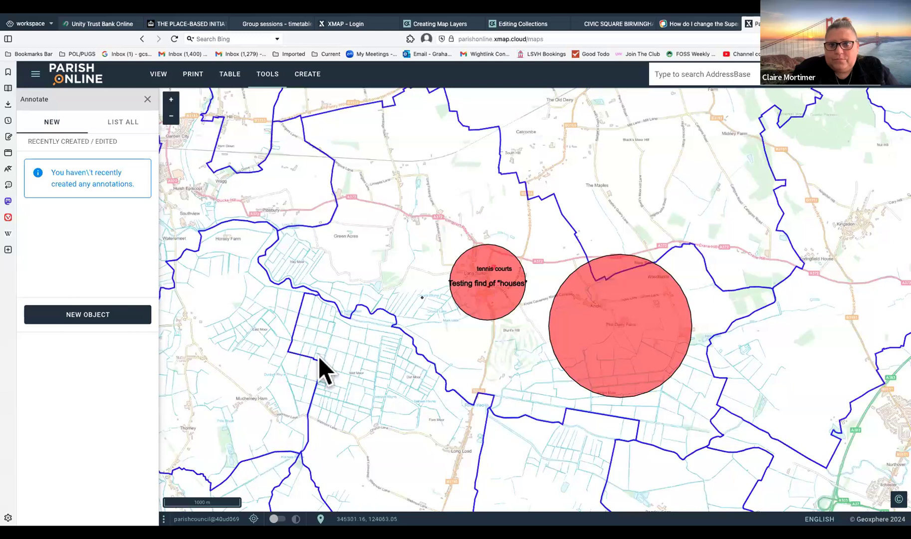
left_click(147, 99)
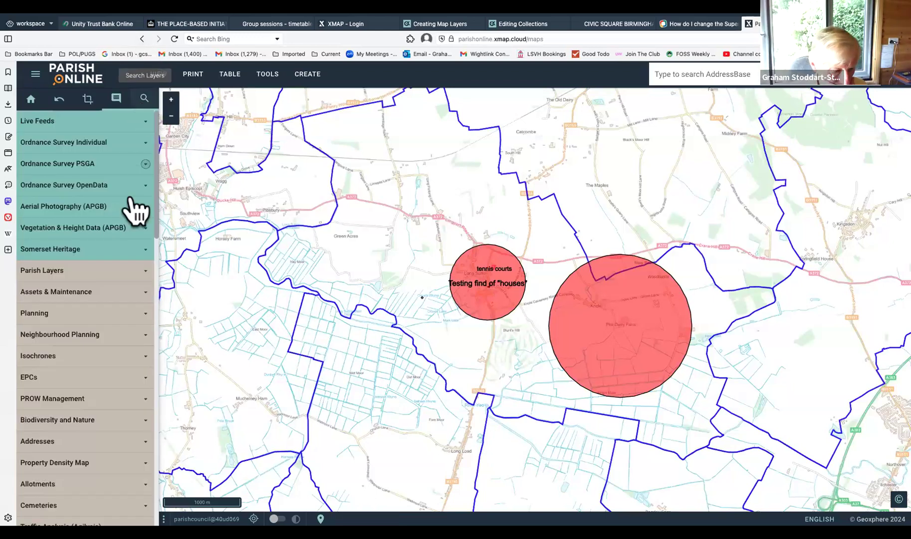
- Turn on the Mowing Contracts layer in the Parish Layers group
left_click(139, 272)
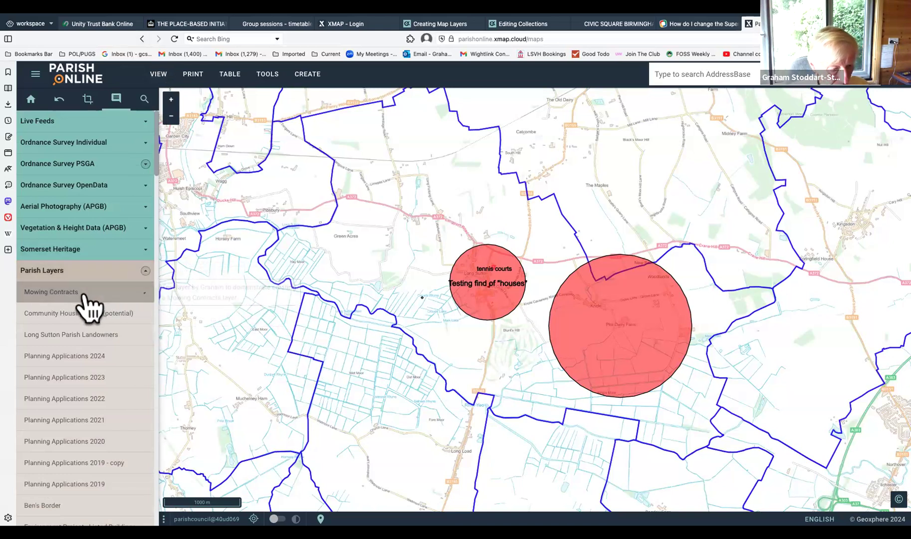
left_click(131, 301)
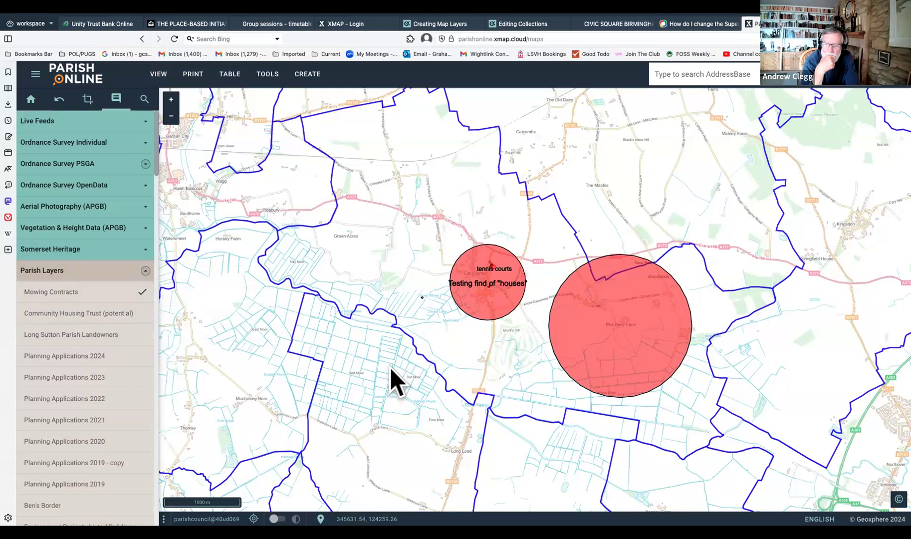
left_click(143, 292)
left_click(394, 335)
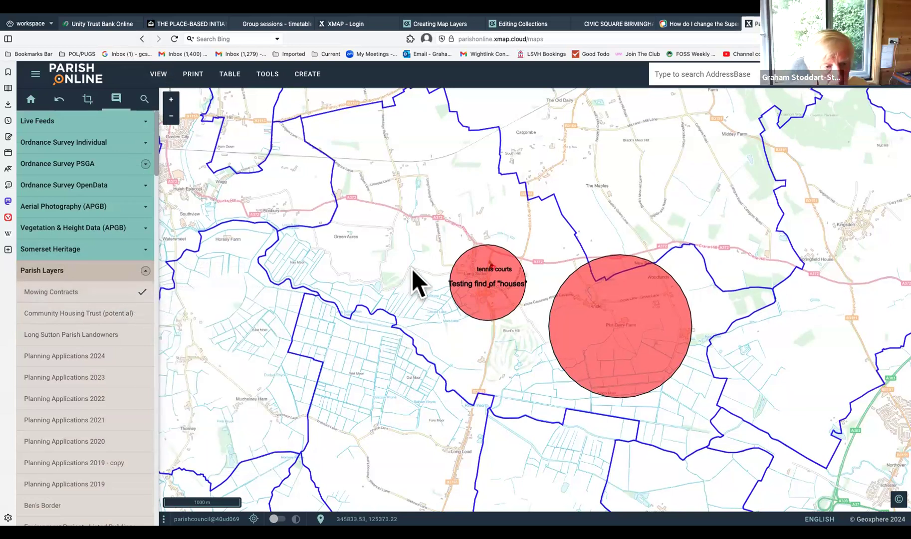
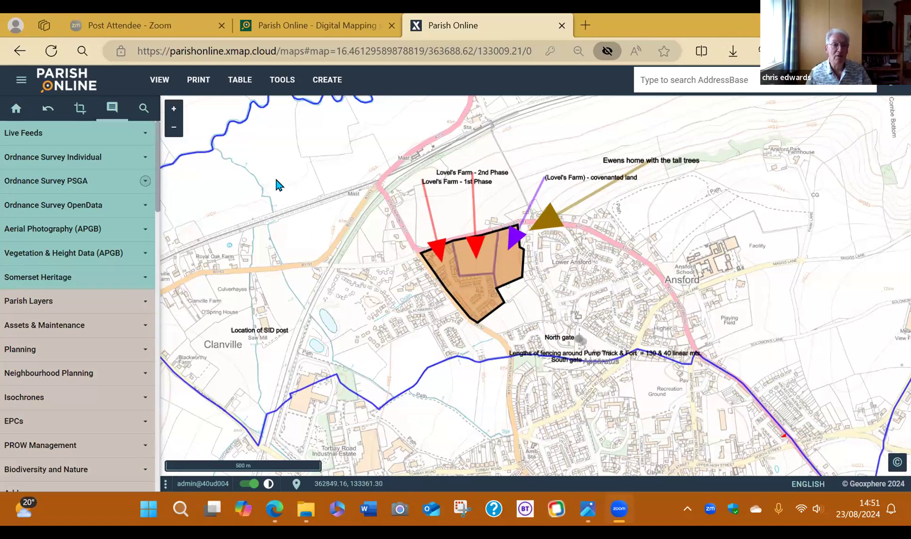
- Show the list of saved map bookmarks and the field for naming a new bookmark
left_click(160, 80)
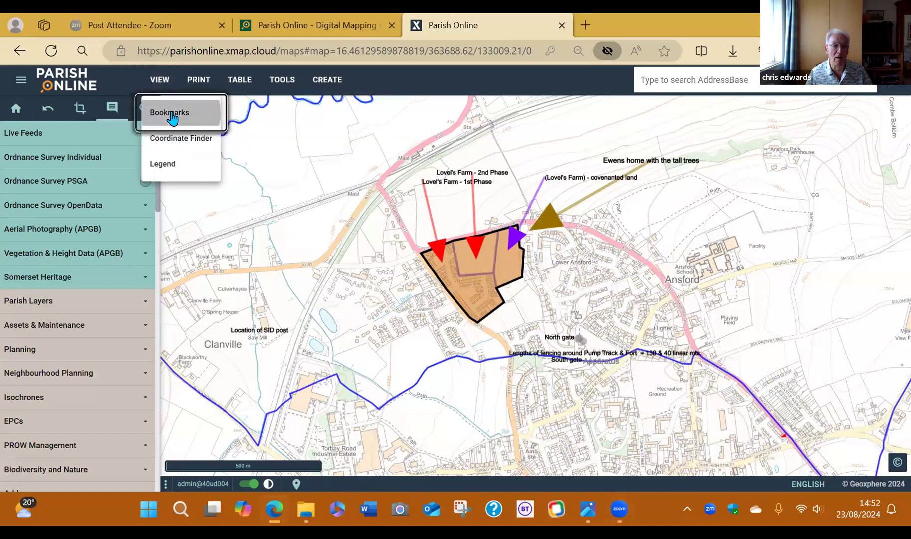
left_click(170, 115)
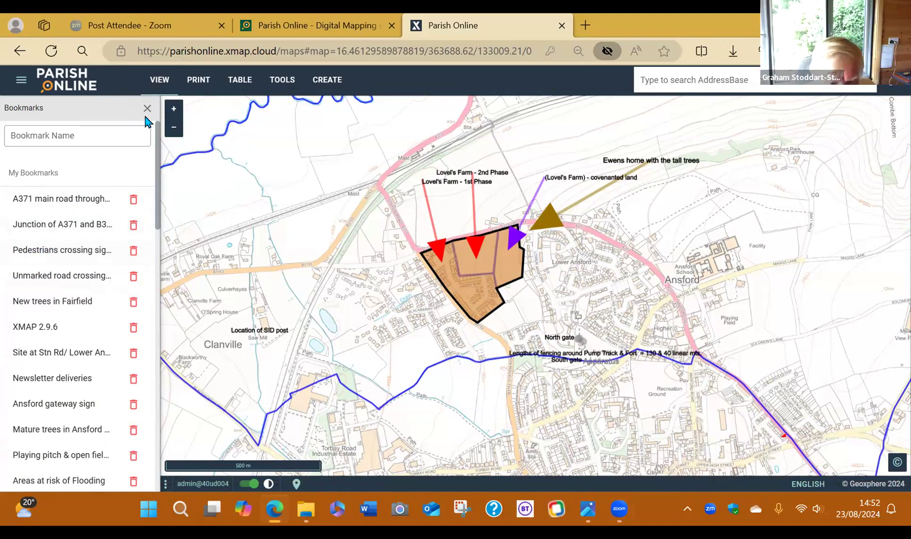
left_click(28, 129)
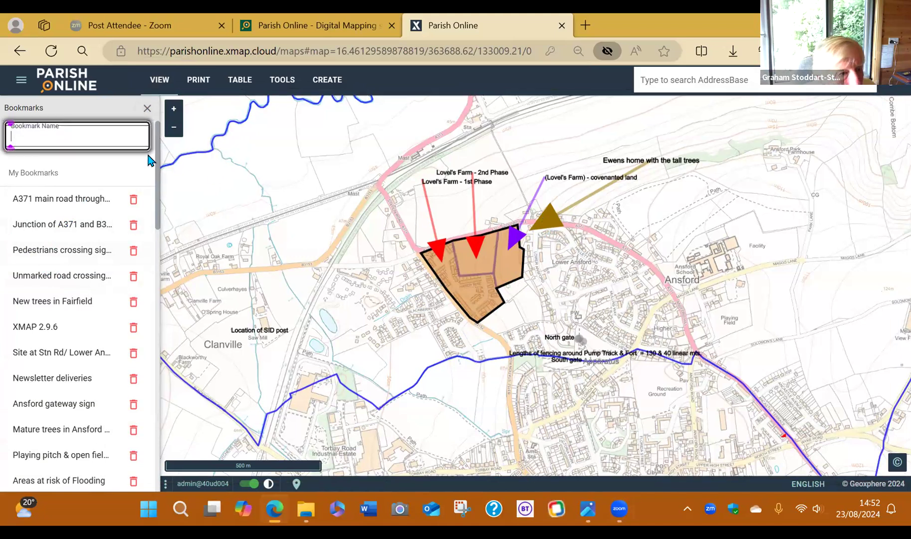
left_click(370, 207)
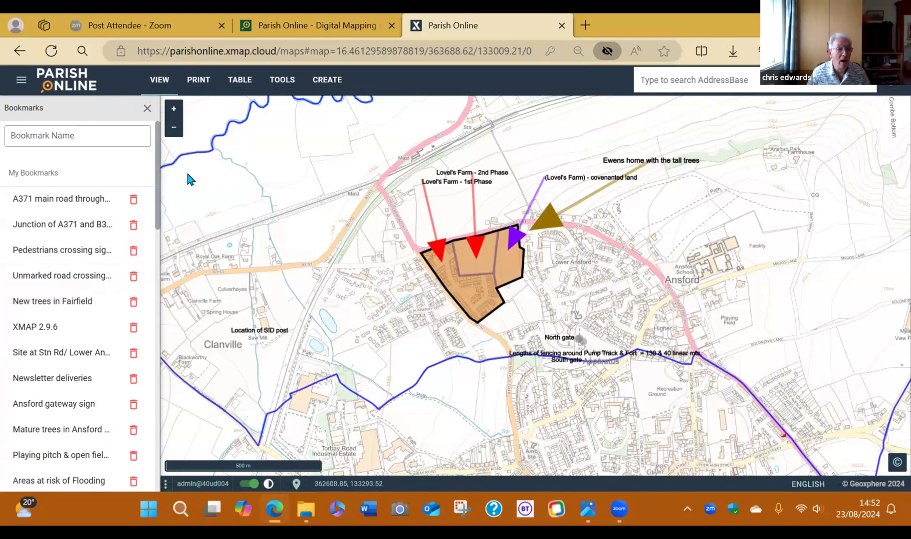
left_click(81, 140)
left_click(348, 251)
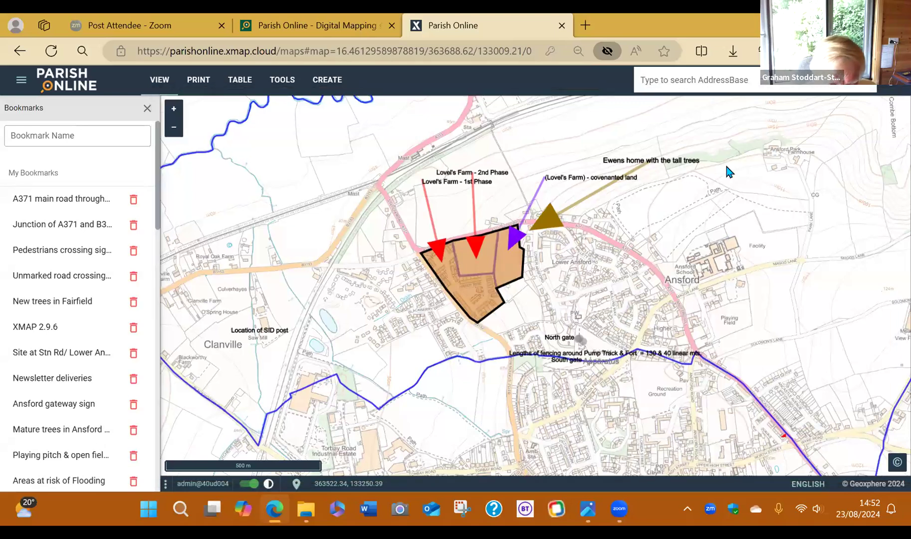
- Save the current map view as a bookmark named "TEST"
left_click(80, 134)
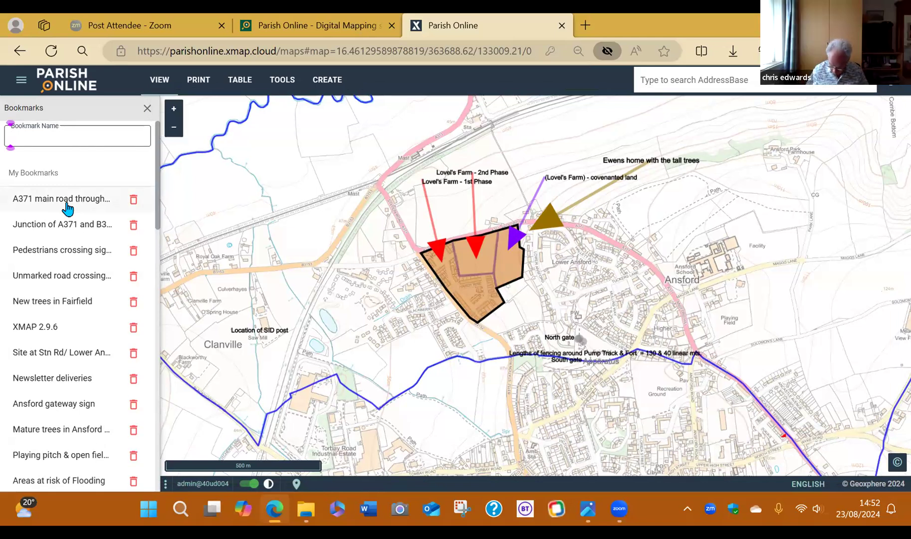
type("TEST")
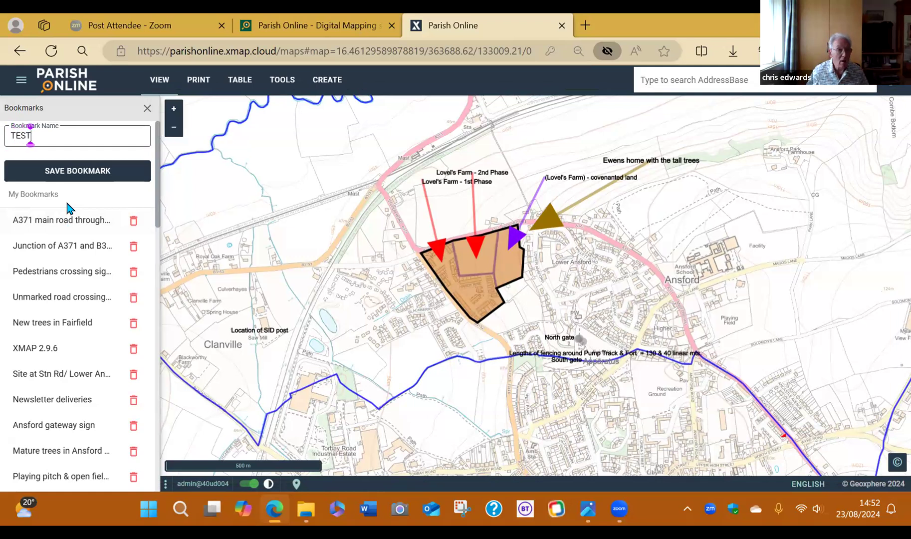
left_click(68, 174)
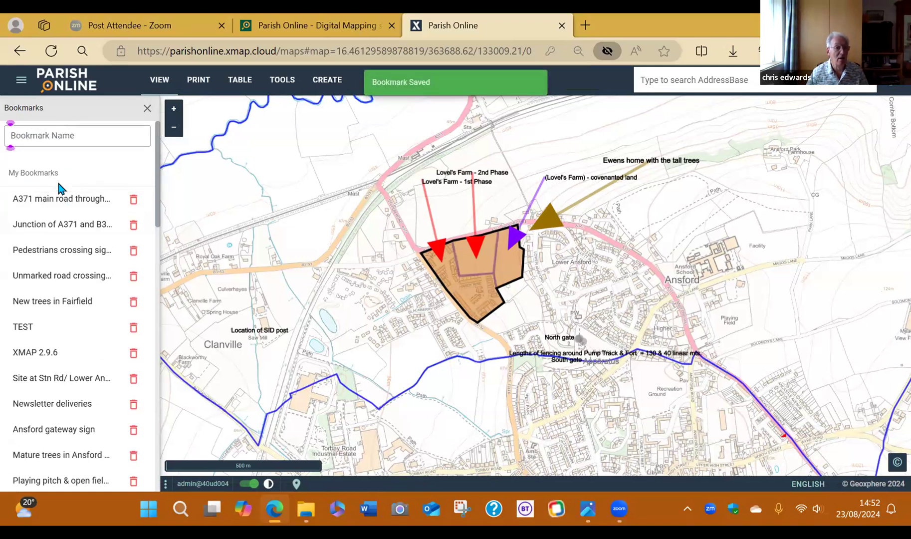
- Look through the saved bookmarks, view the Tree planting areas, Play areas in Ansford and Public Art facility ones, and close the bookmark list
scroll(49, 212, "down", 10)
scroll(47, 217, "down", 4)
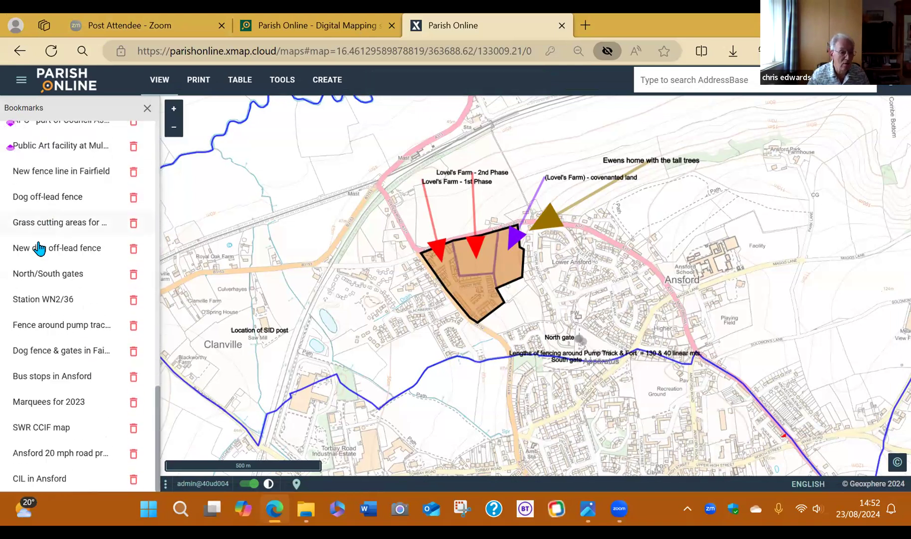
scroll(21, 368, "up", 1)
scroll(22, 367, "up", 8)
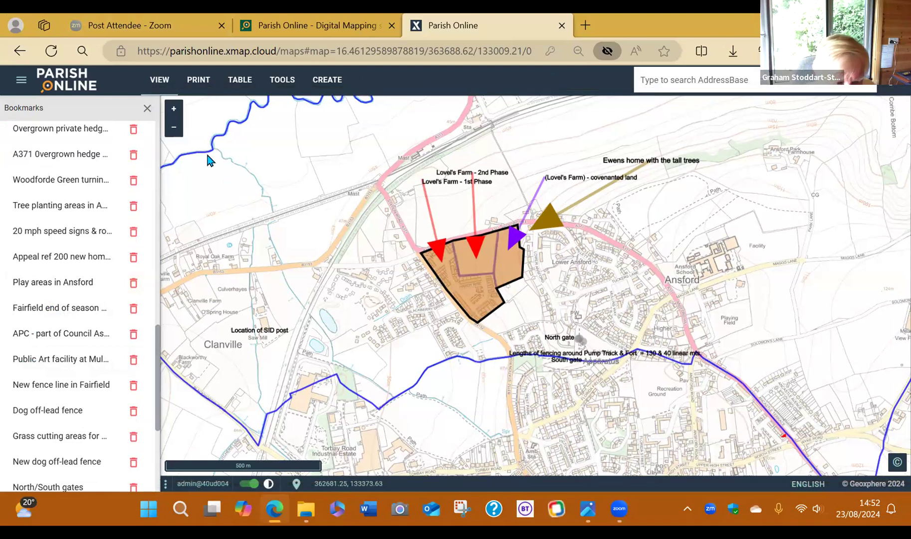
left_click(72, 208)
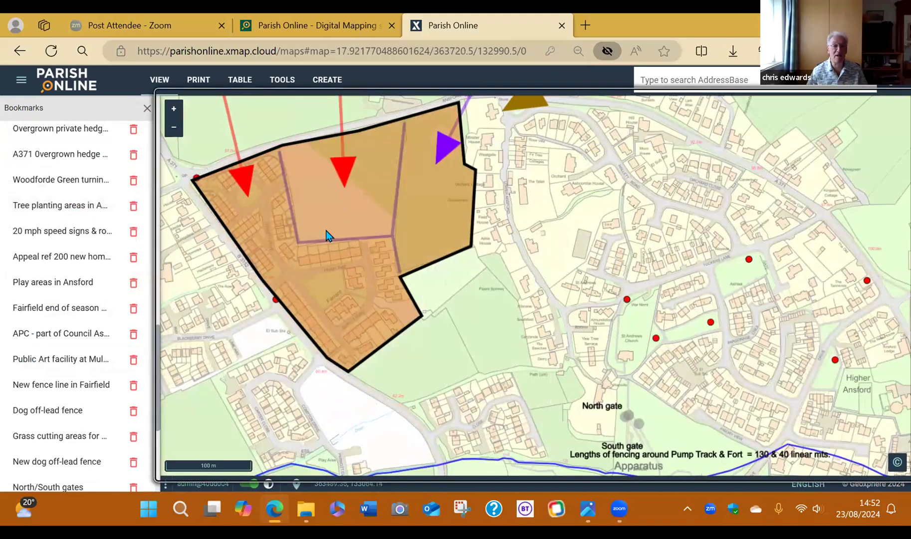
left_click(47, 285)
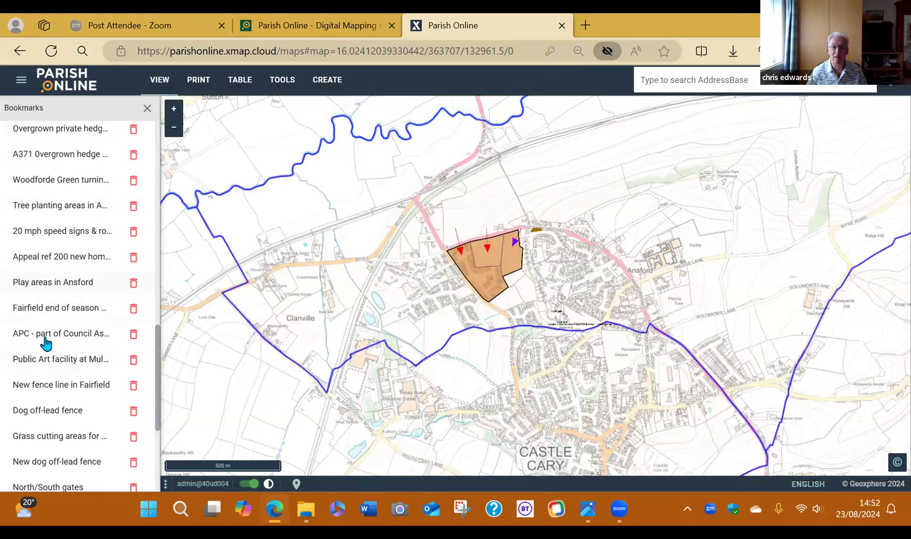
left_click(38, 361)
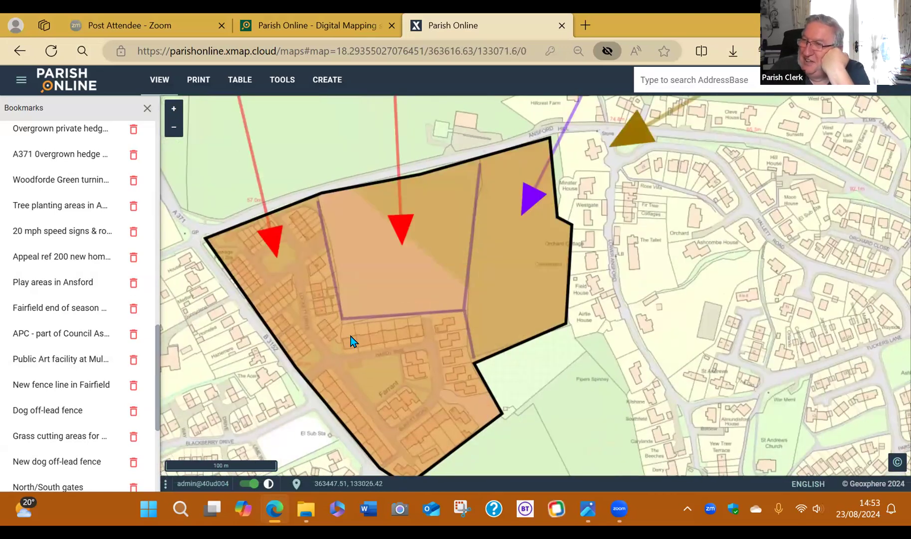
left_click(148, 110)
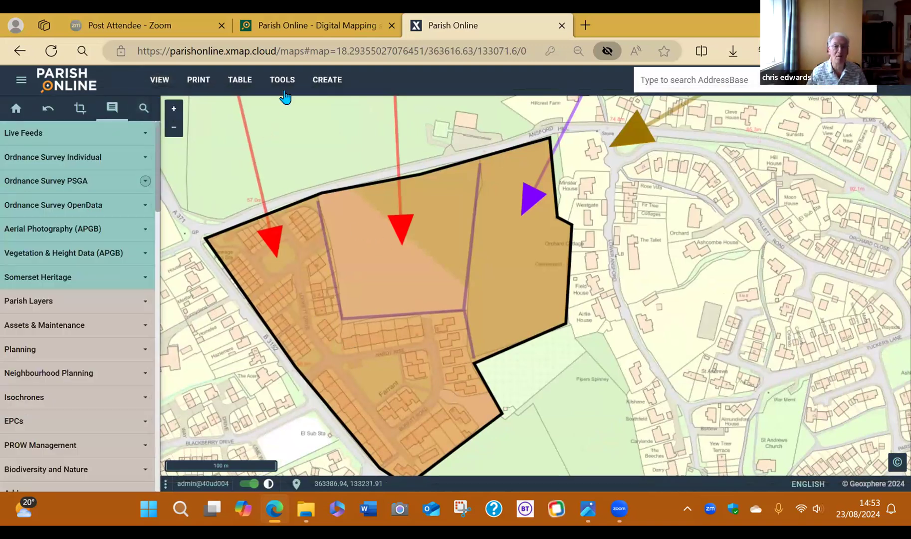
- Hide the annotations on the map
left_click(104, 107)
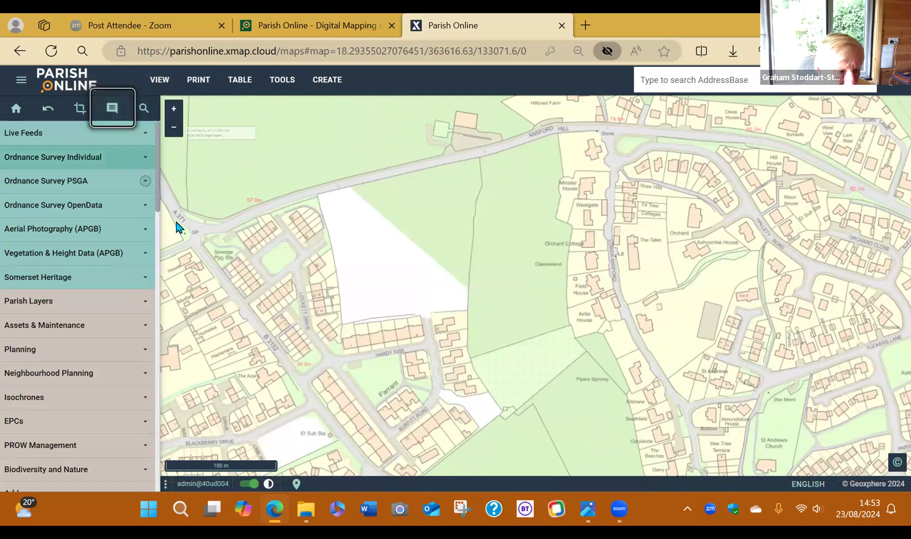
scroll(90, 286, "down", 1)
scroll(87, 287, "down", 5)
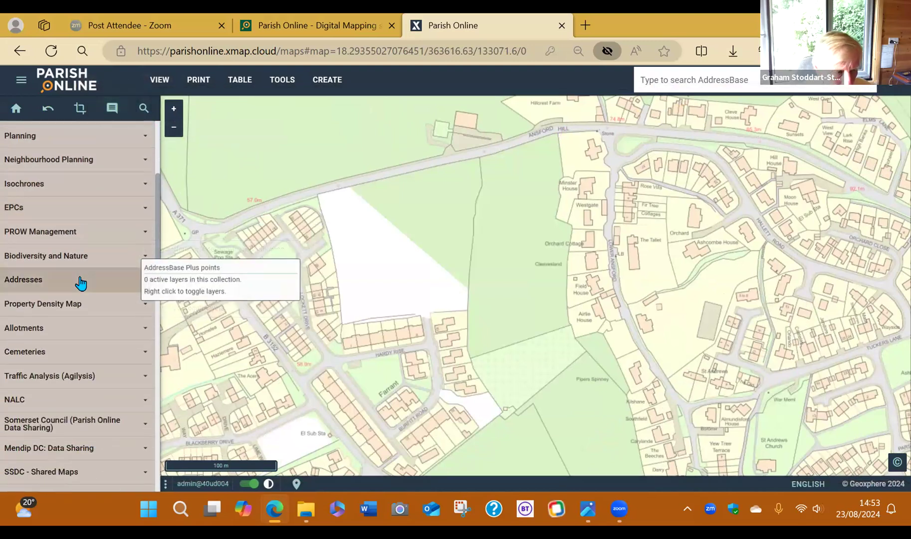
scroll(81, 283, "up", 5)
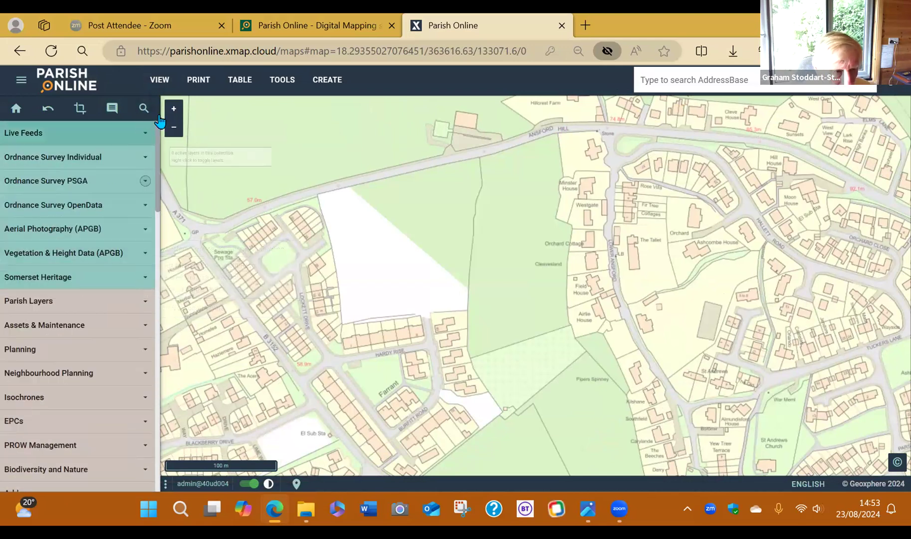
- Return the map to the view saved in the TEST bookmark and close the bookmark list
left_click(168, 92)
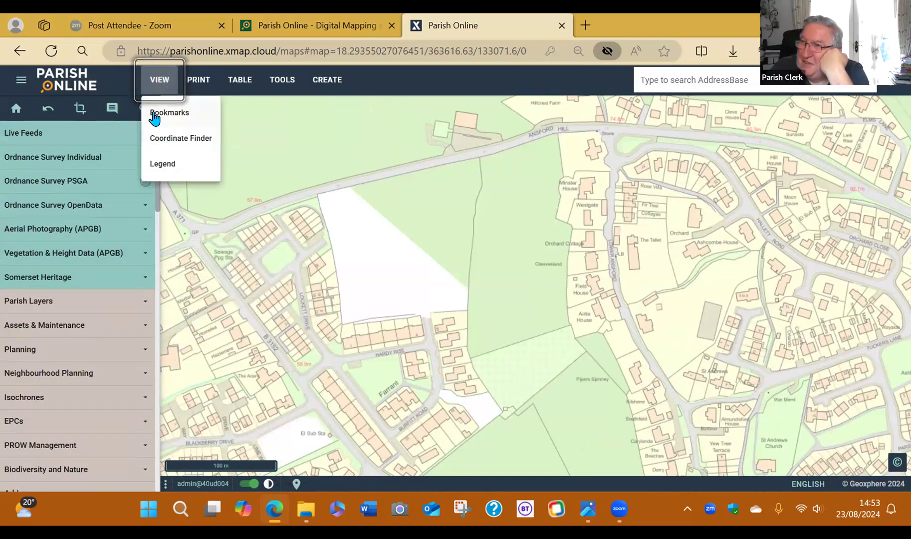
left_click(152, 115)
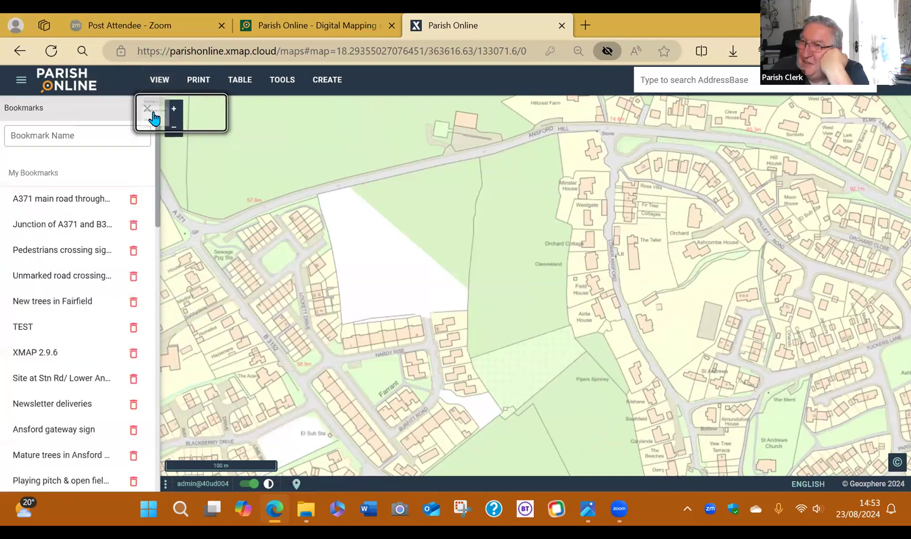
left_click(18, 334)
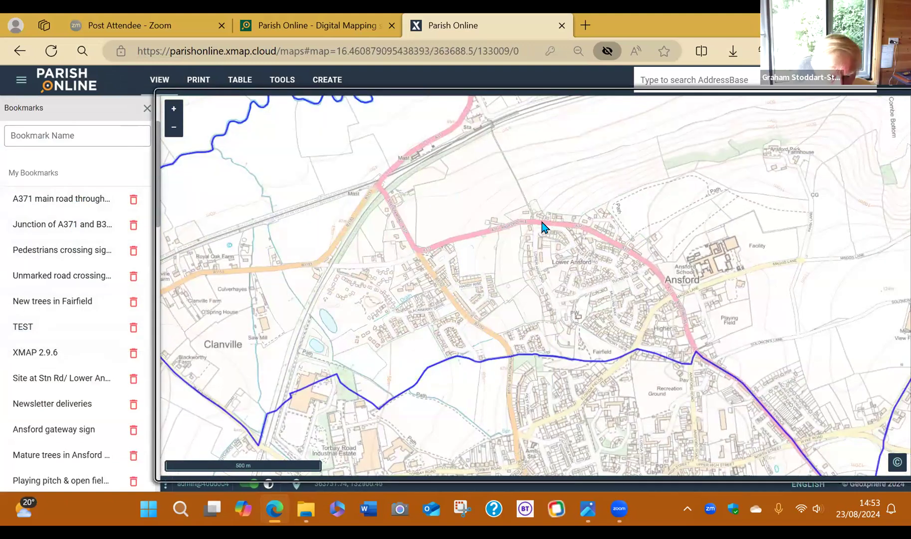
left_click(146, 111)
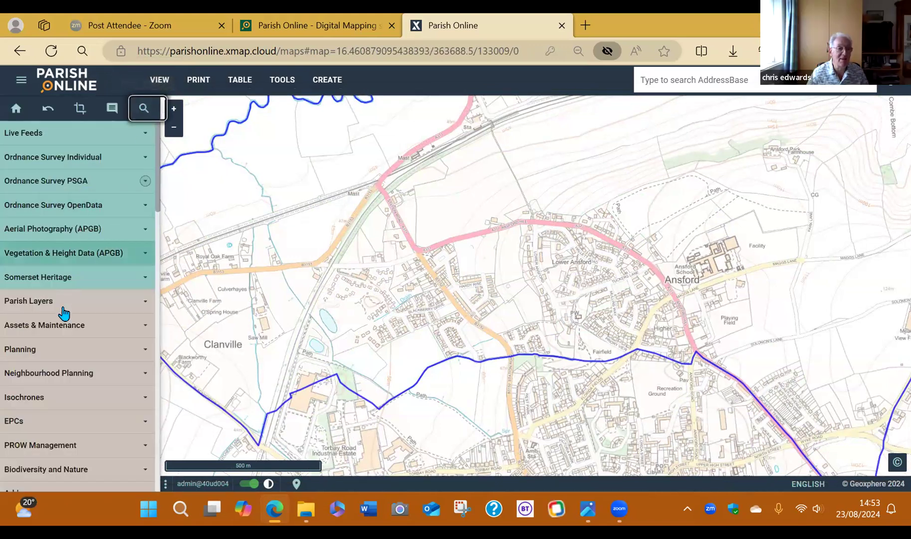
- Turn on the PROW Signage (Collaborative) layer in the PROW Management collection
scroll(63, 312, "down", 3)
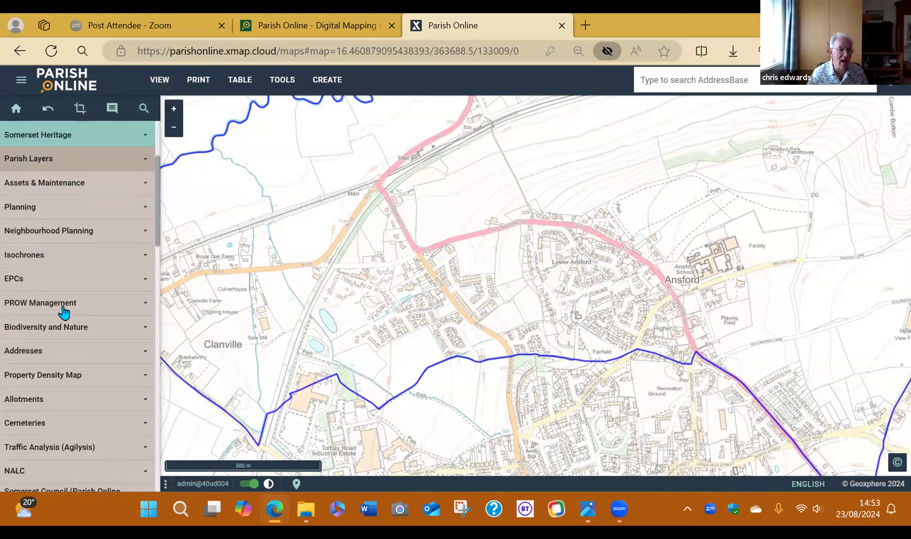
scroll(68, 268, "down", 2)
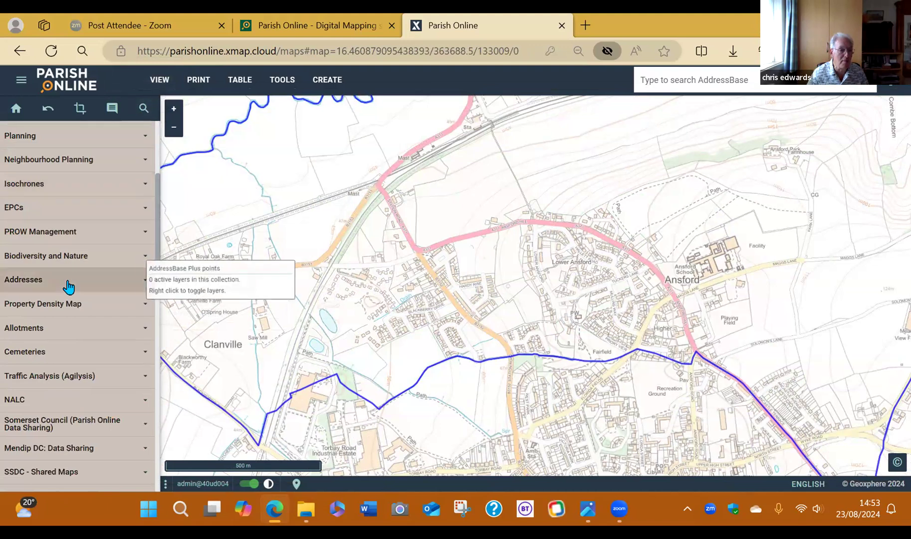
scroll(67, 279, "down", 2)
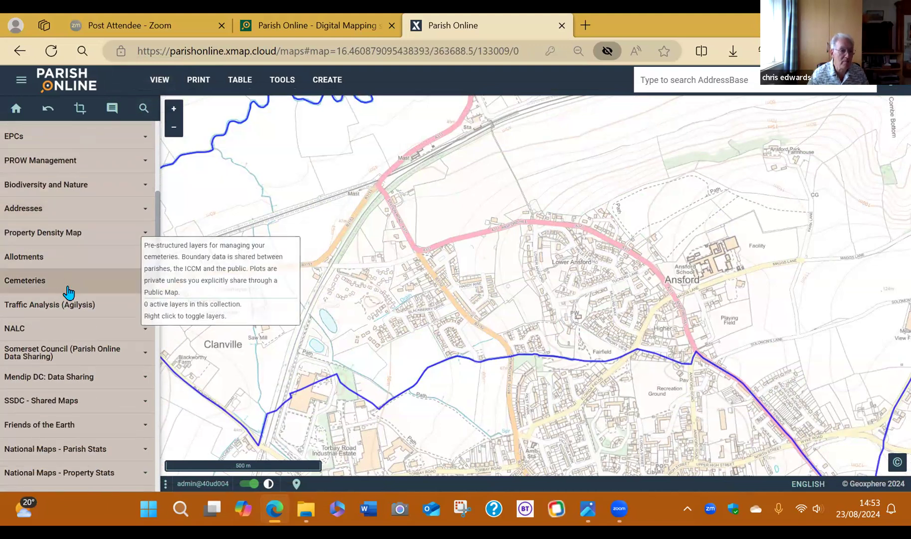
scroll(68, 287, "down", 2)
scroll(68, 292, "down", 2)
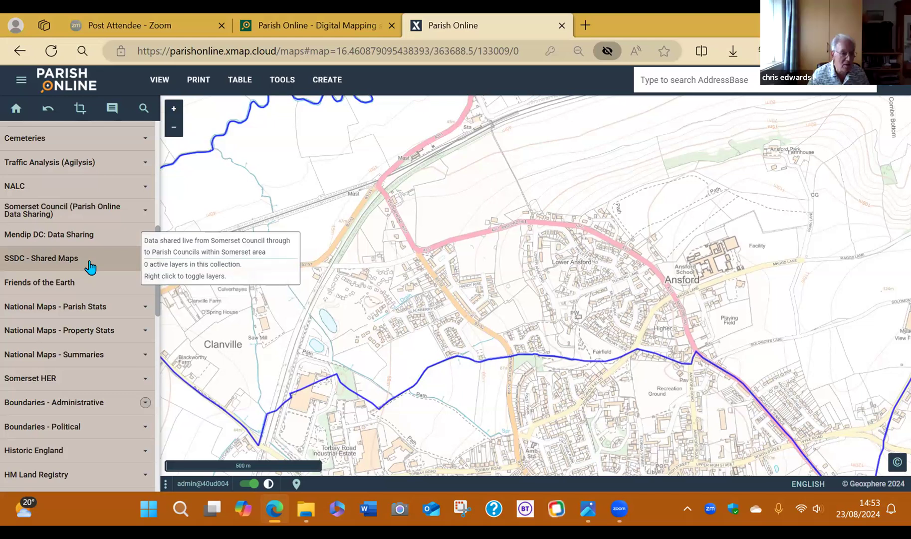
scroll(89, 267, "up", 4)
scroll(65, 239, "up", 4)
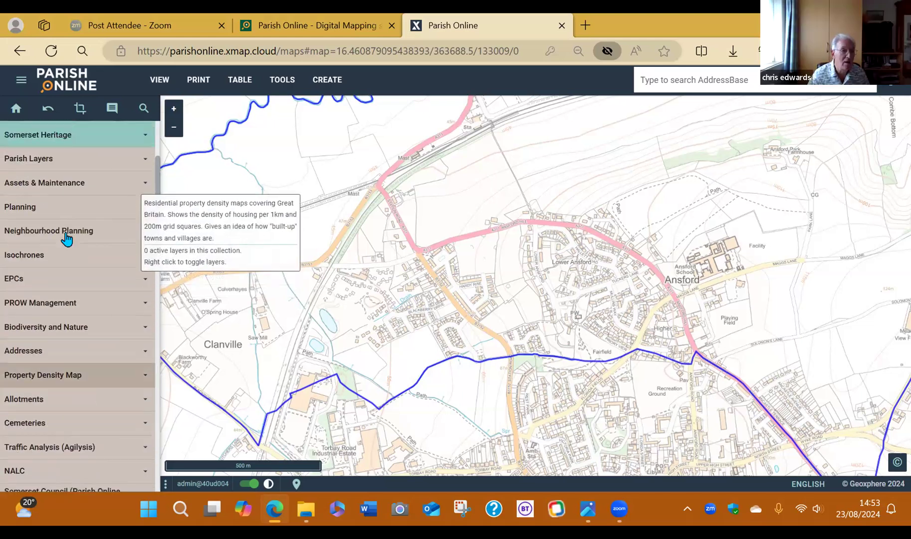
left_click(30, 307)
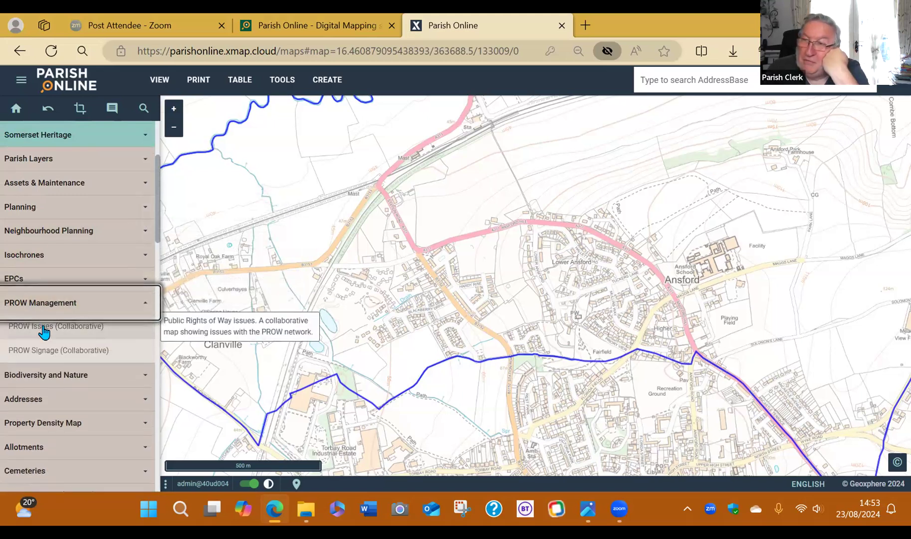
left_click(44, 332)
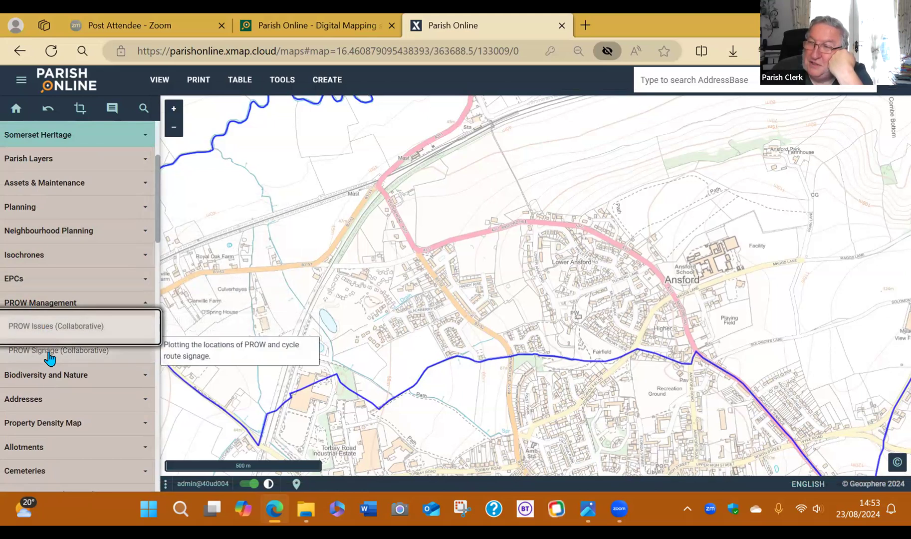
left_click(50, 355)
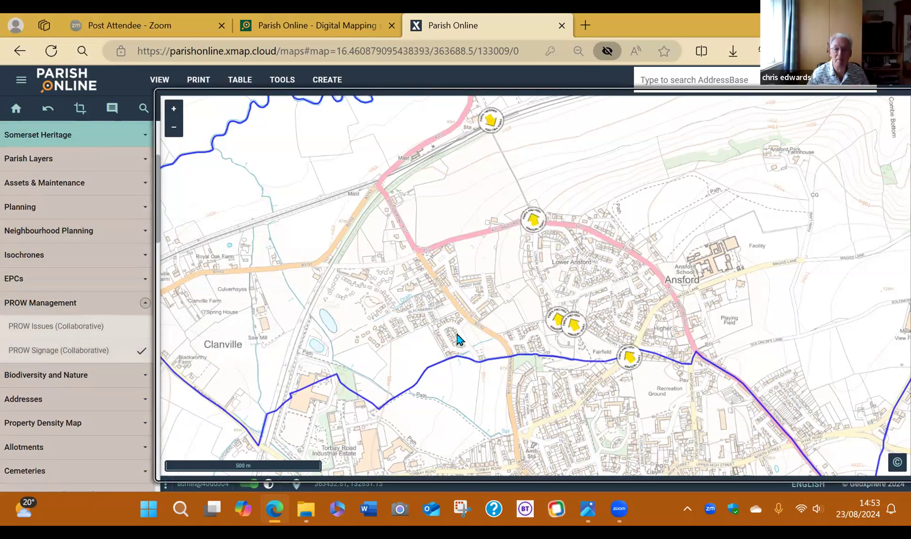
- Examine the PROW sign locations on the map between Higher Ansford and Castle Cary Station
scroll(458, 340, "up", 3)
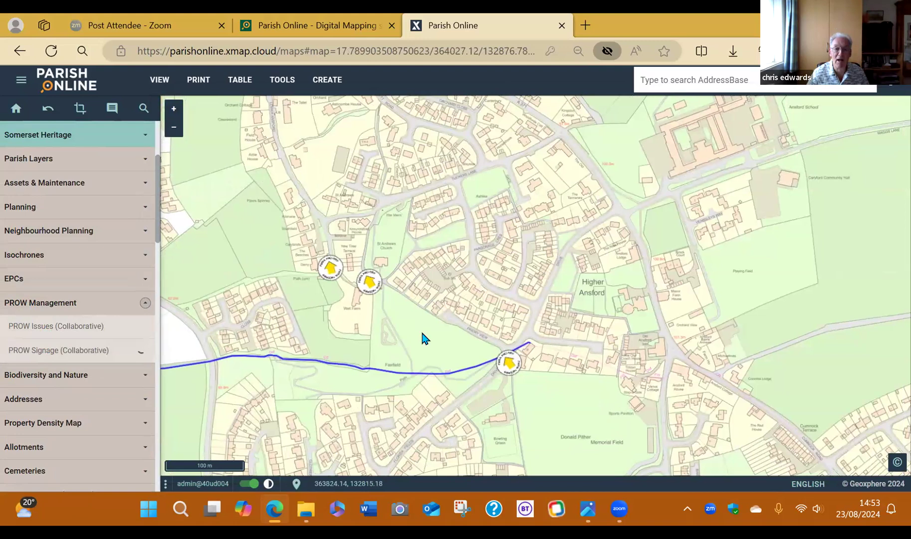
left_click_drag(350, 222, 518, 443)
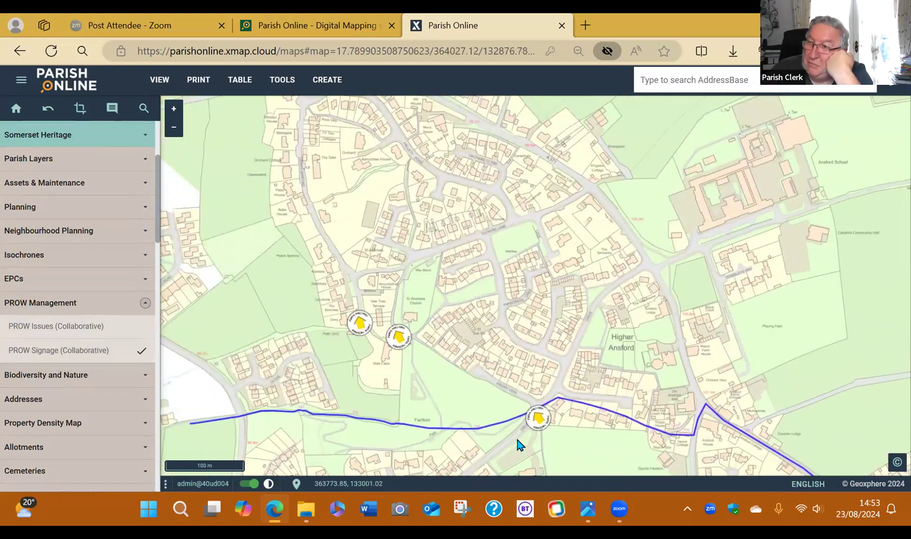
left_click_drag(376, 297, 445, 410)
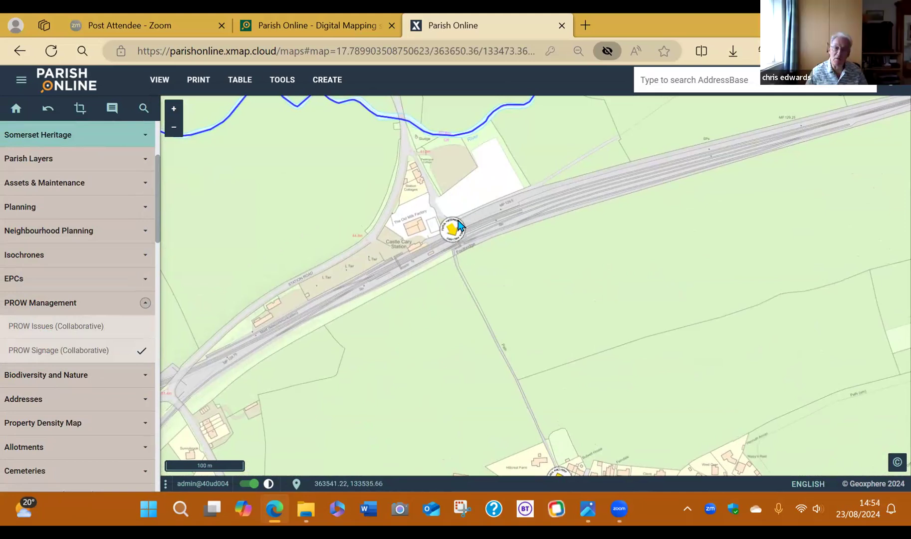
scroll(529, 310, "down", 2)
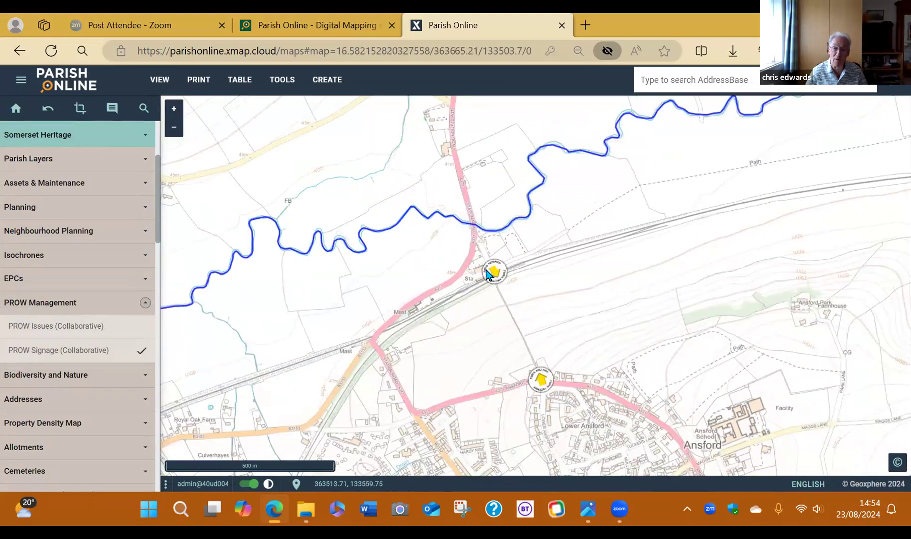
left_click_drag(581, 450, 486, 306)
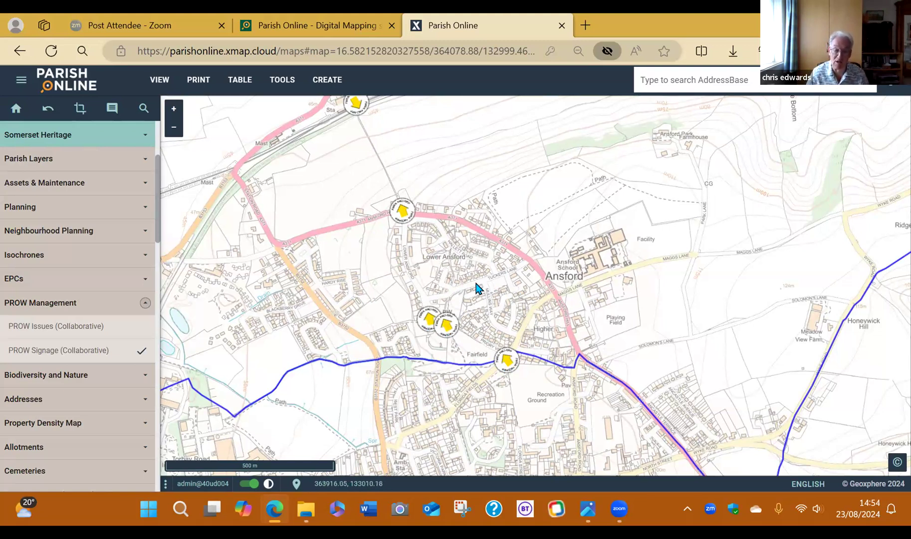
- Show the details of the eastern sign of the adjacent pair just north of Fairfield and view its attached photo IMG_20230902_113341.jpg
left_click(451, 329)
left_click(51, 153)
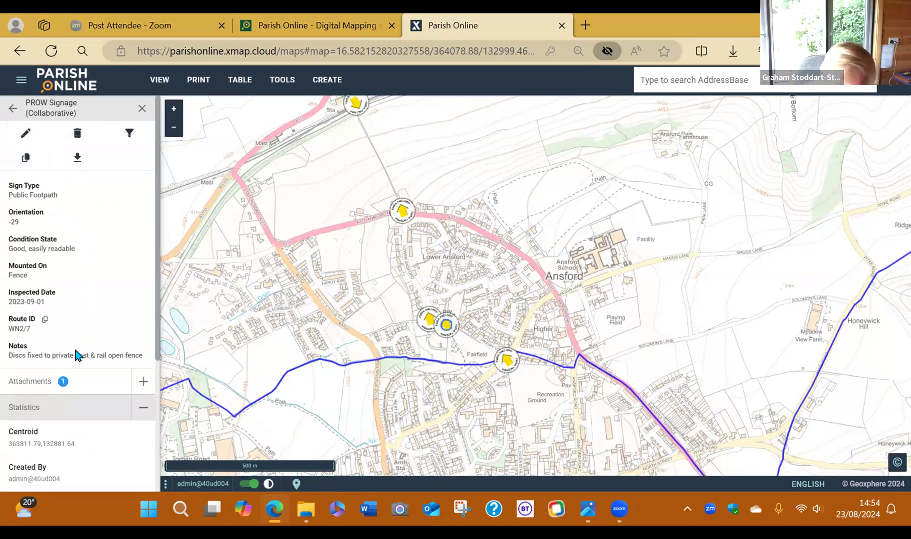
left_click(144, 382)
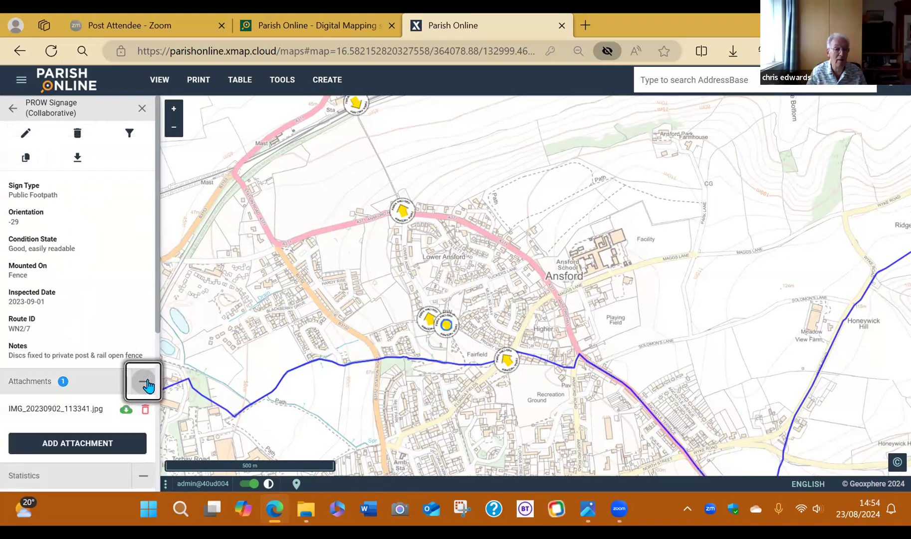
left_click(114, 410)
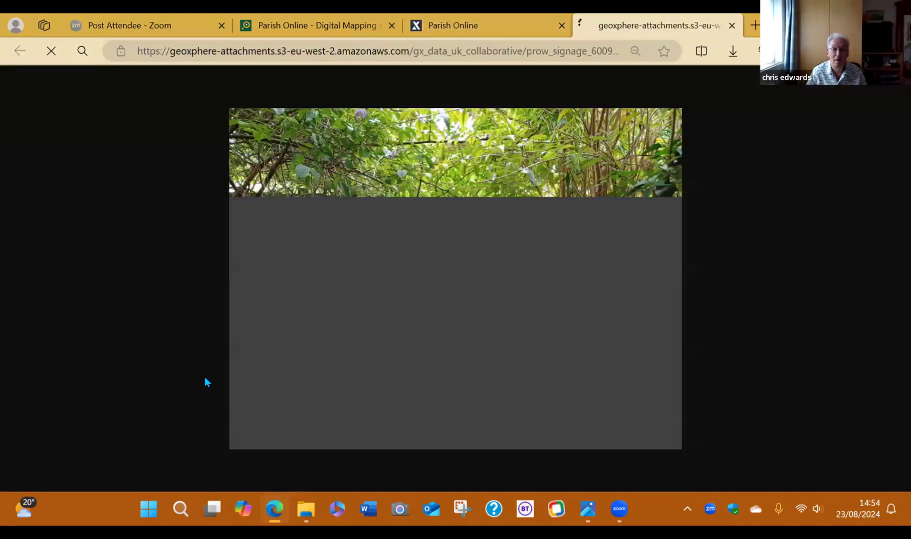